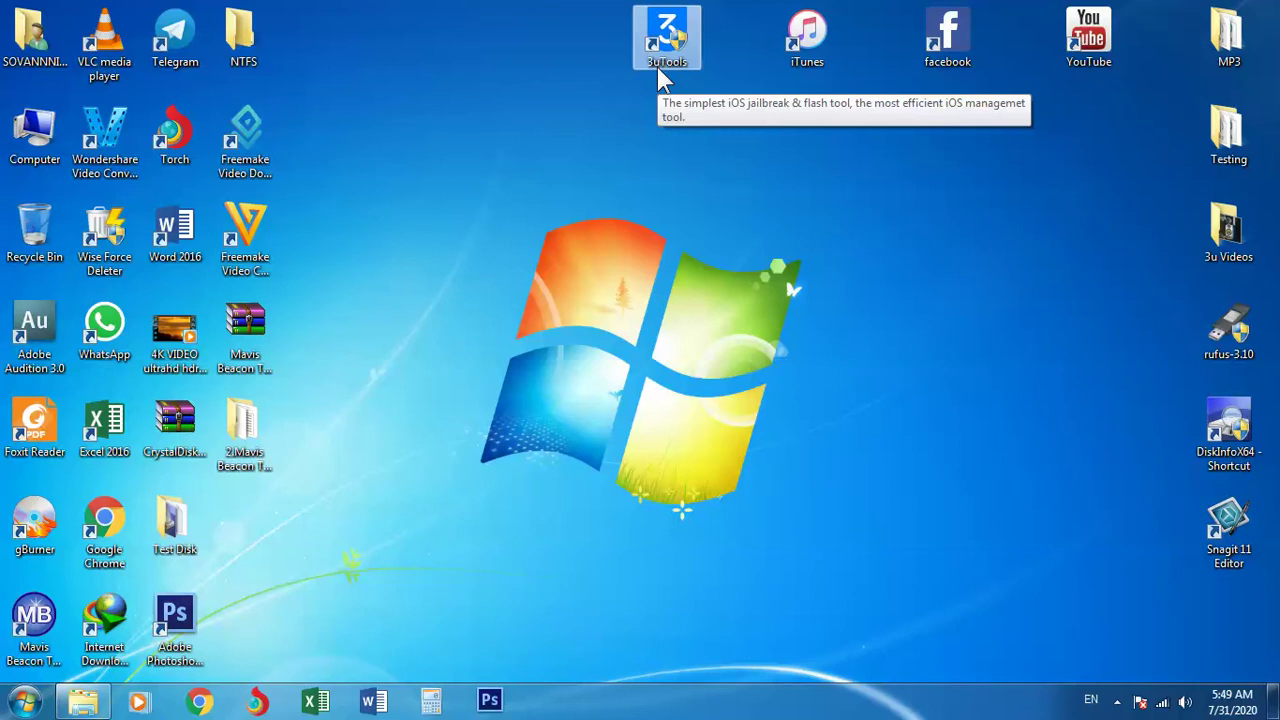
click(779, 51)
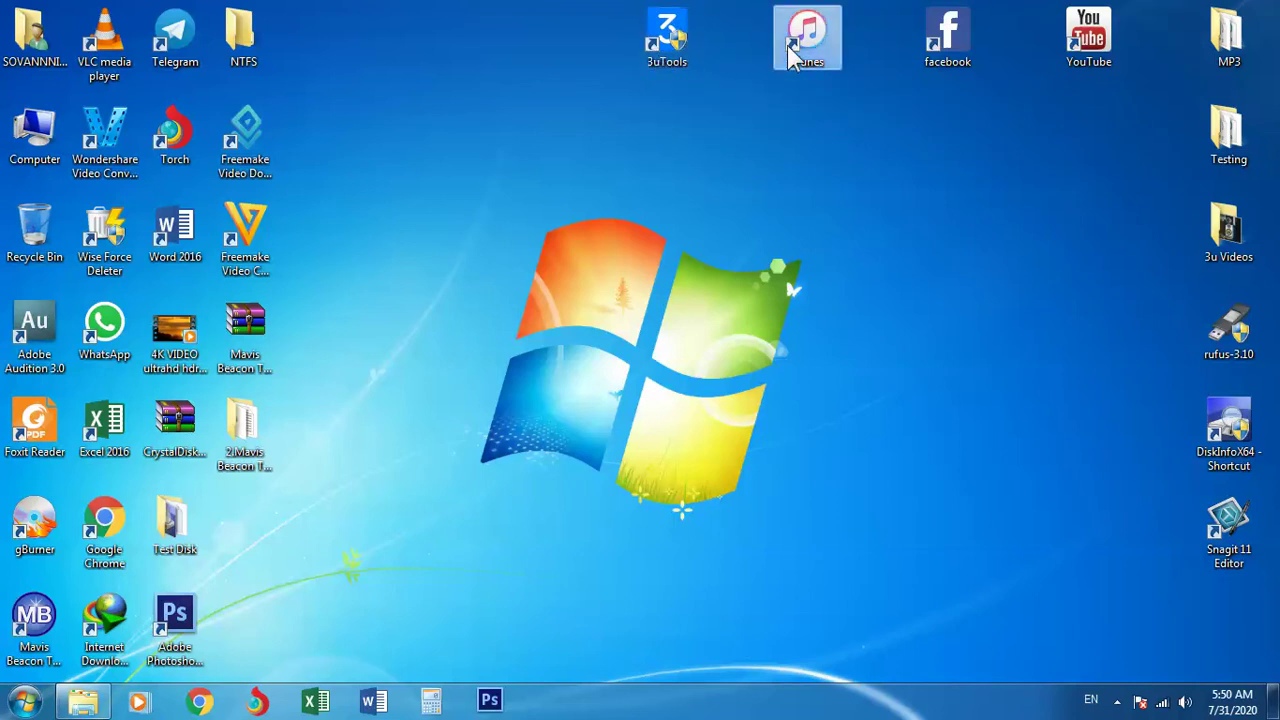
click(672, 33)
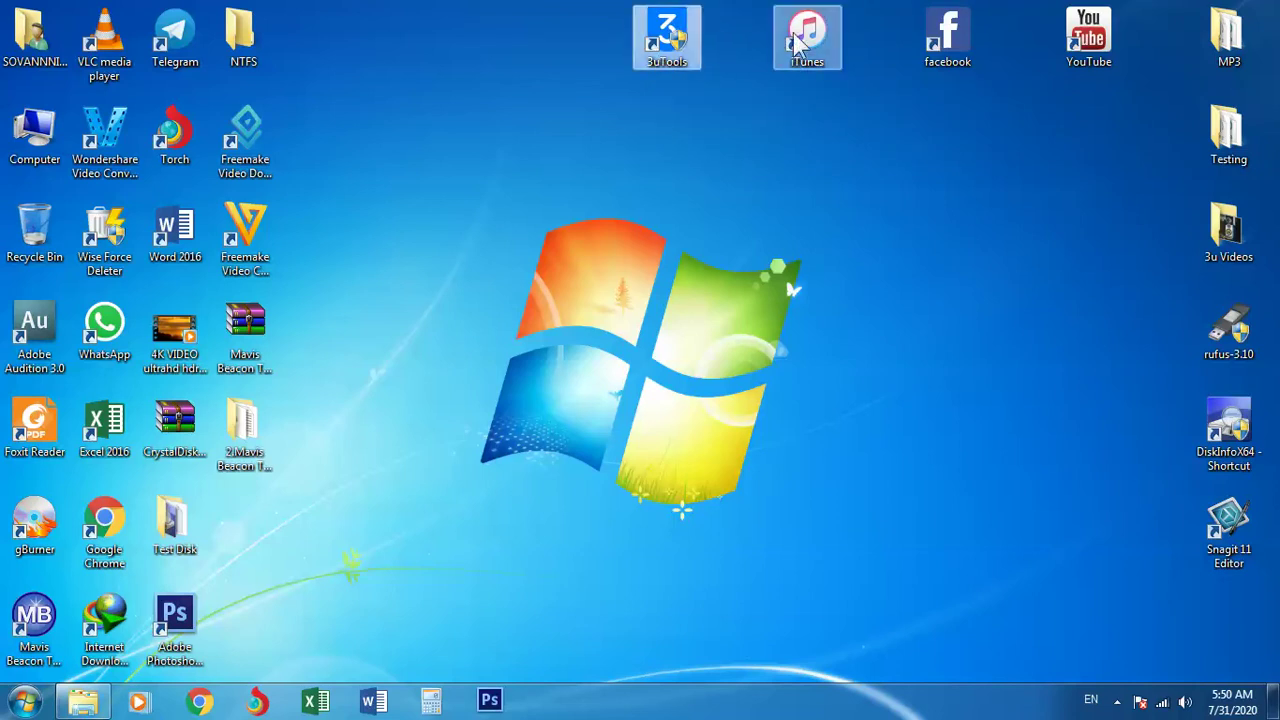
click(800, 38)
click(662, 42)
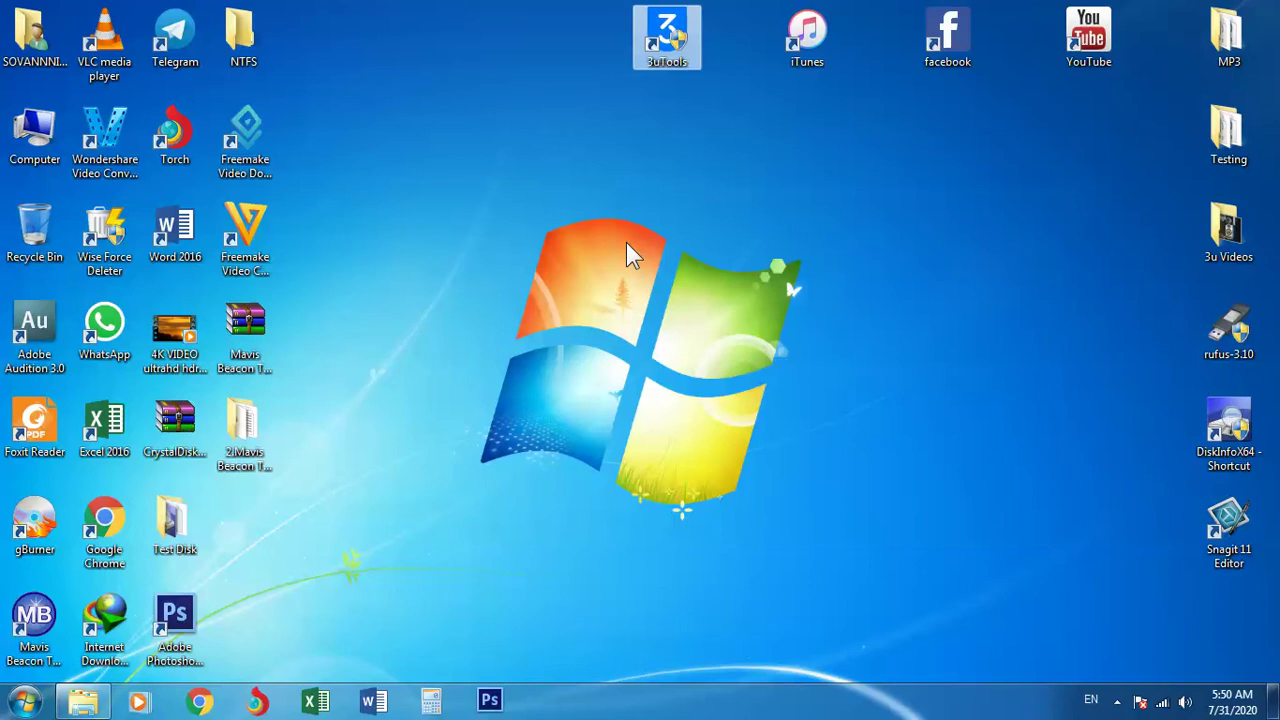
Launch 3uTools and open the Camera Roll album among the connected iPhone's photos
right_click(656, 36)
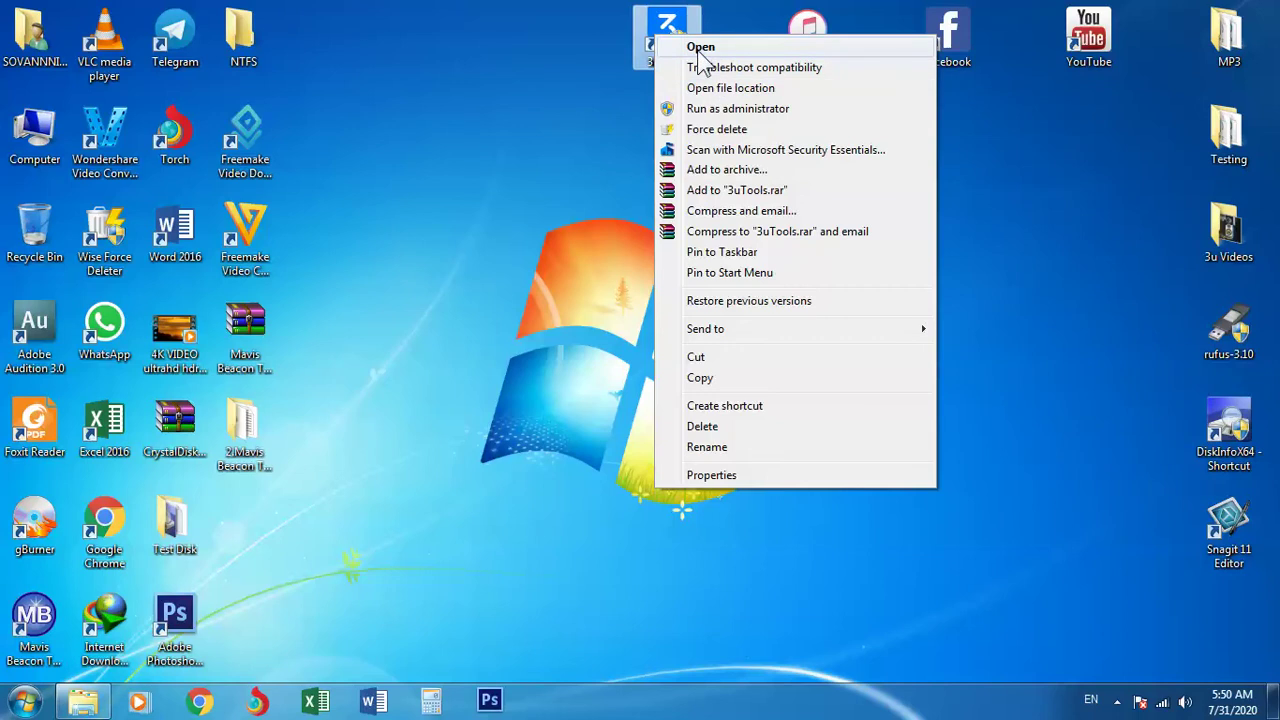
click(700, 48)
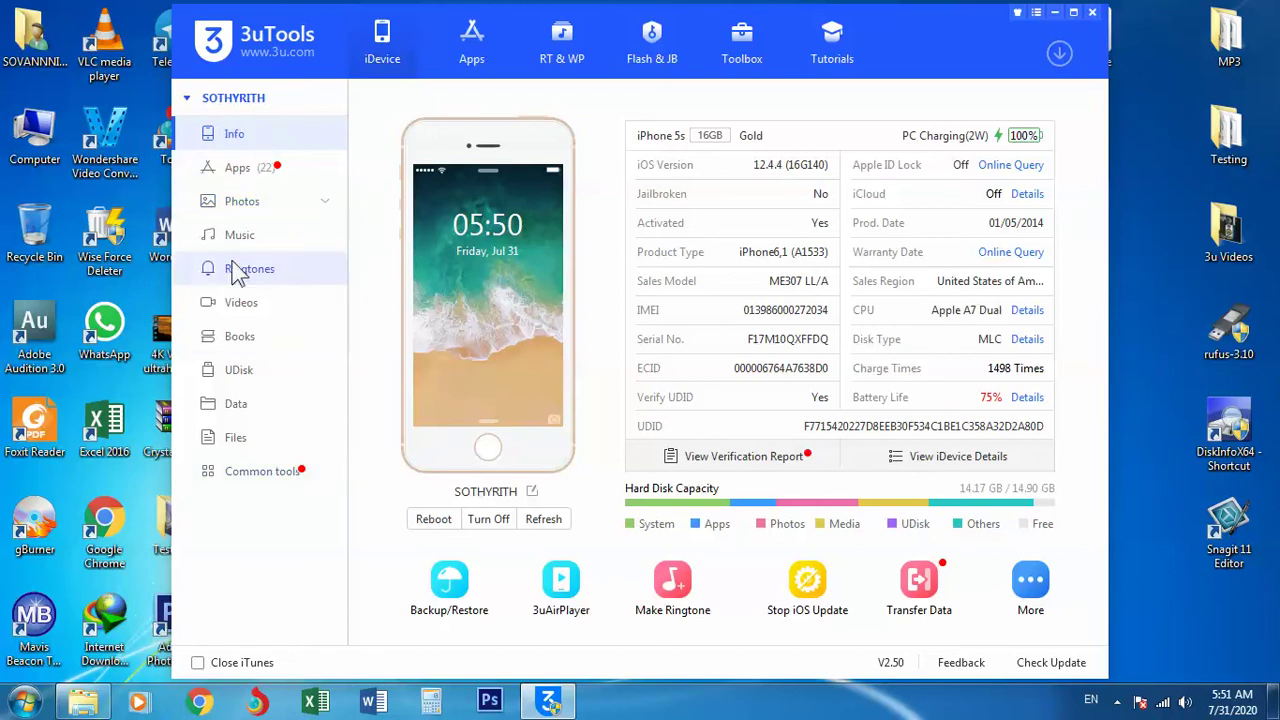
click(236, 209)
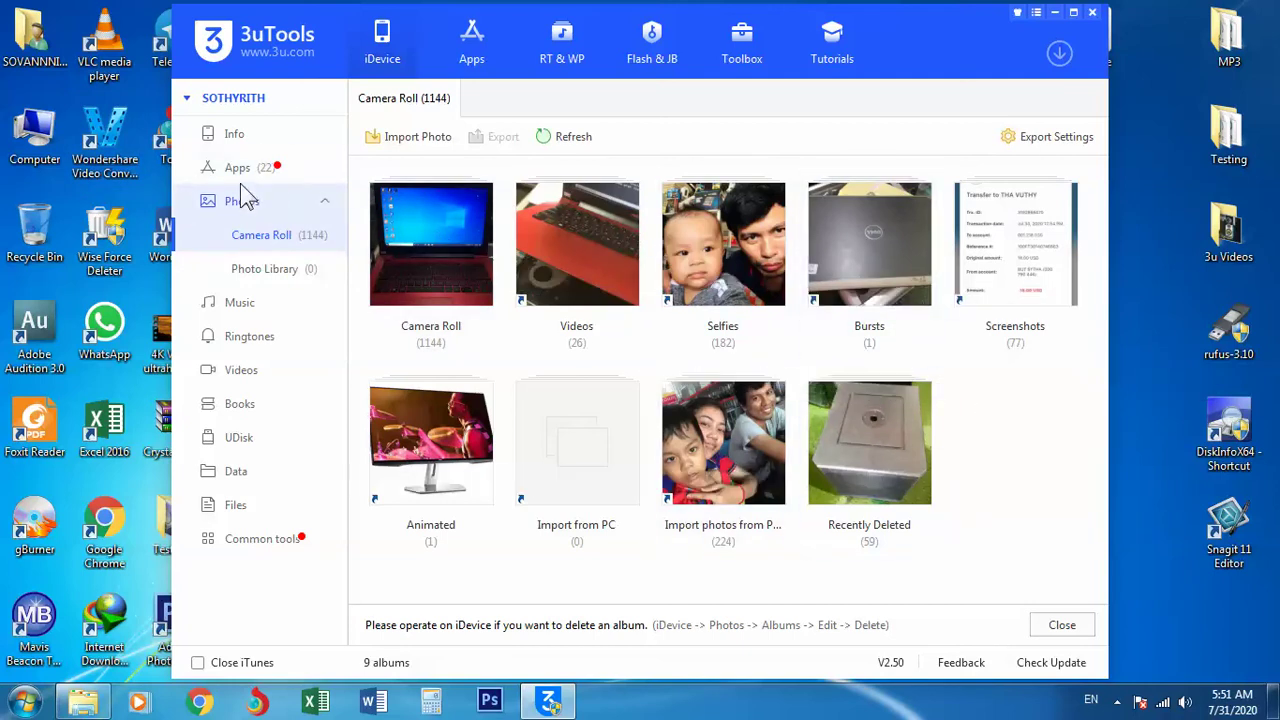
double_click(435, 268)
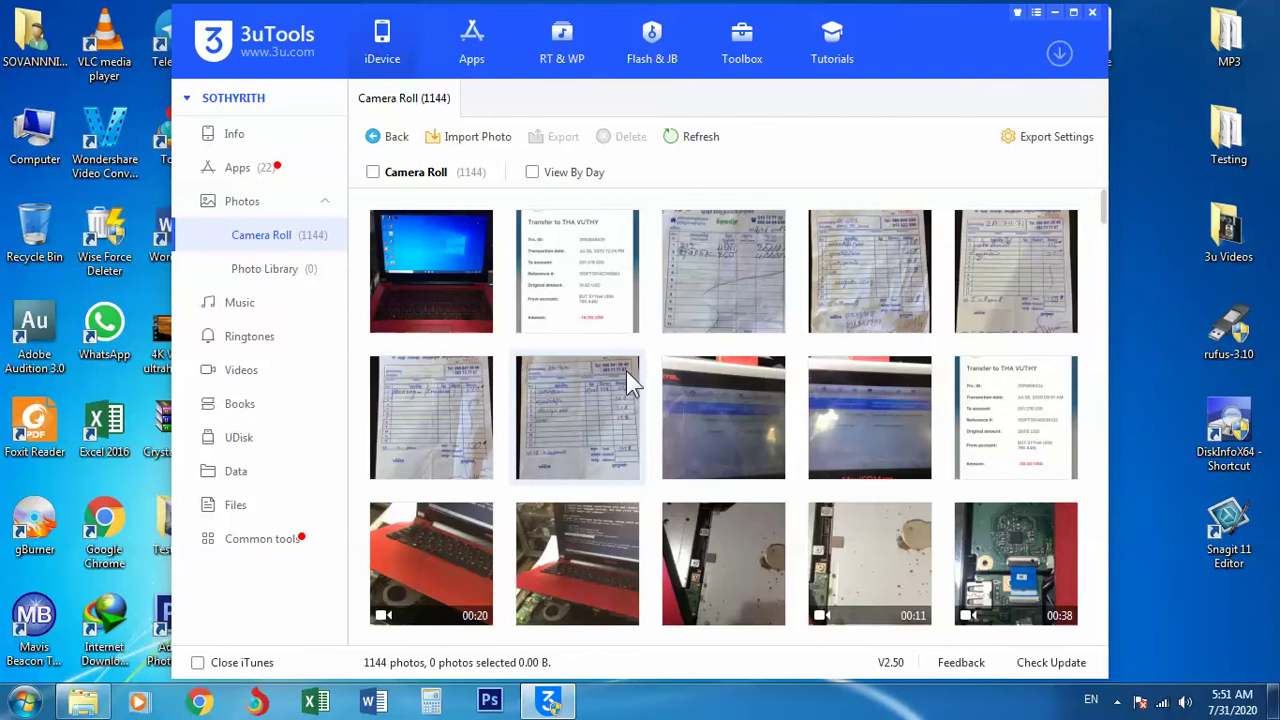
Select the Camera Roll photo of the man and baby that follows the picture of the brown cable
scroll(663, 514, down, 10)
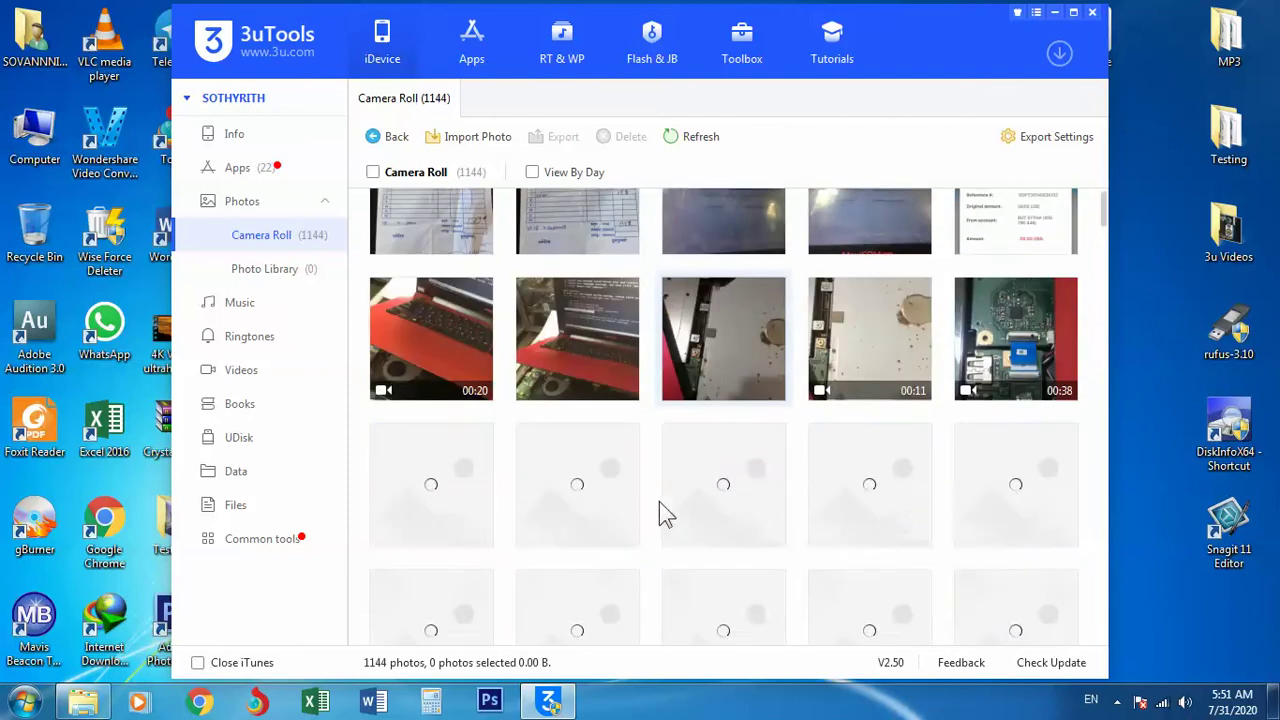
scroll(663, 514, down, 15)
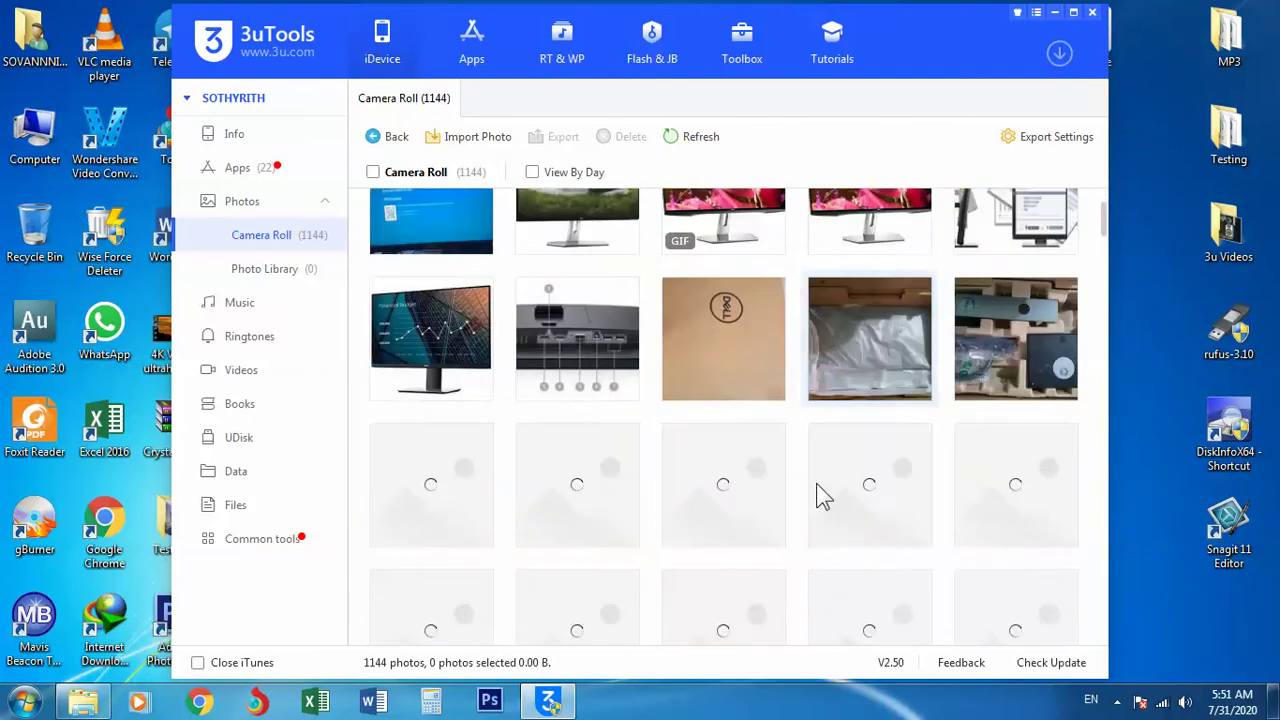
scroll(701, 512, down, 5)
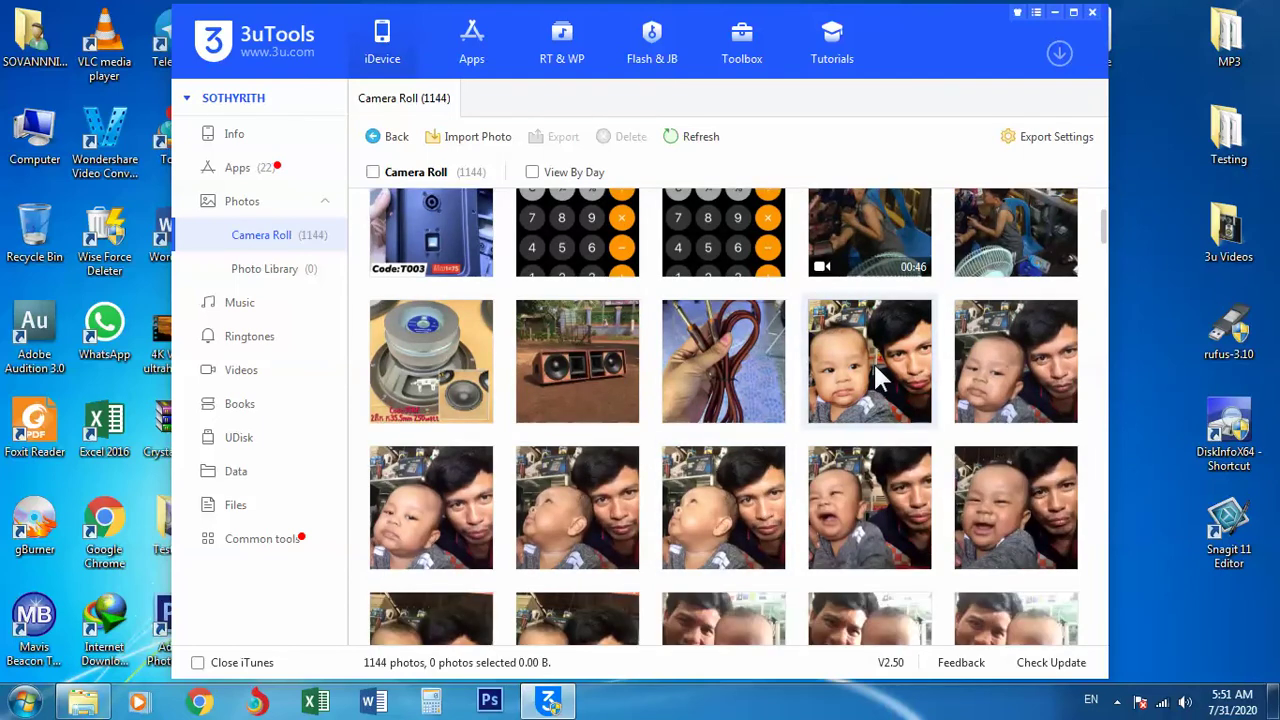
click(873, 361)
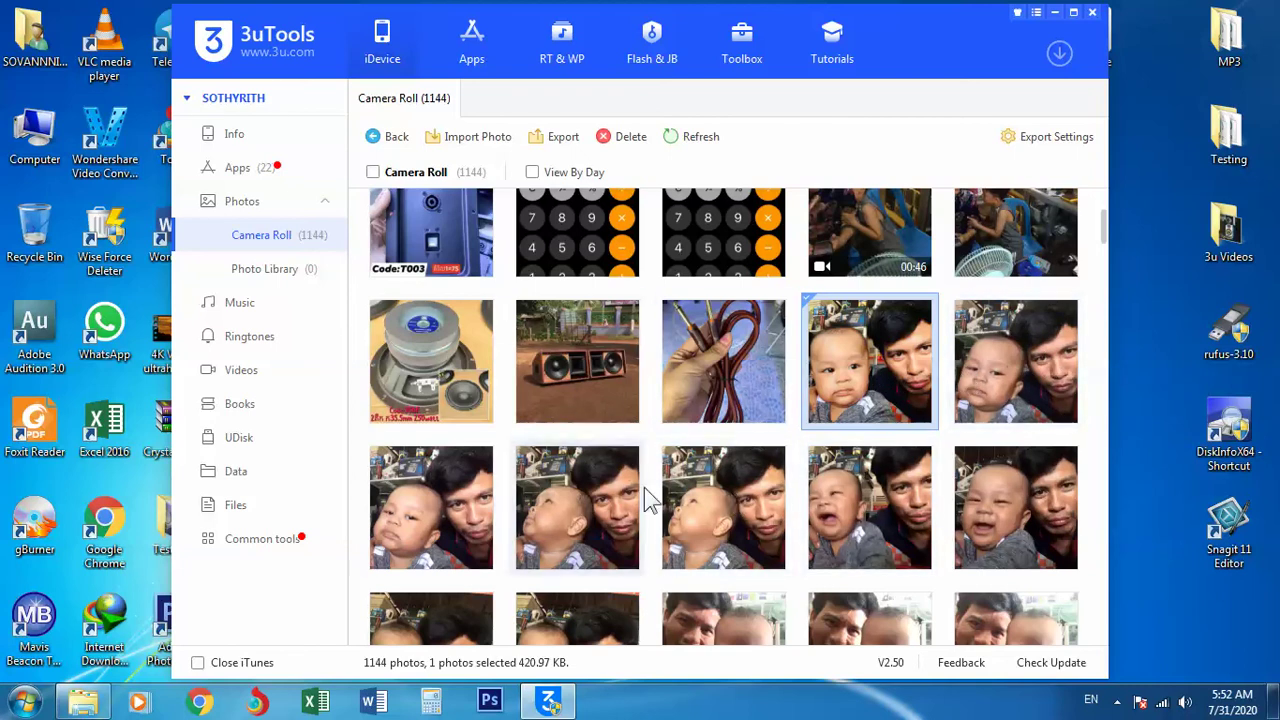
ctrl+click(1036, 392)
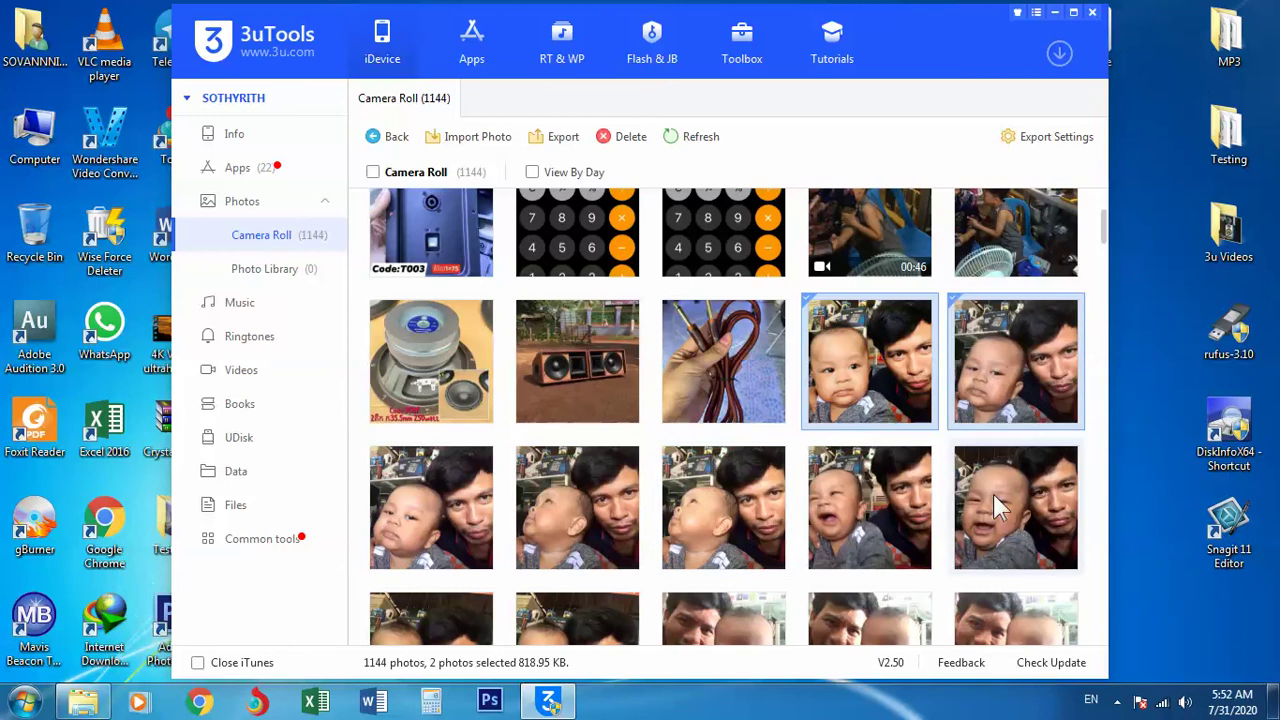
ctrl+click(1000, 508)
ctrl+click(1002, 510)
ctrl+click(1008, 392)
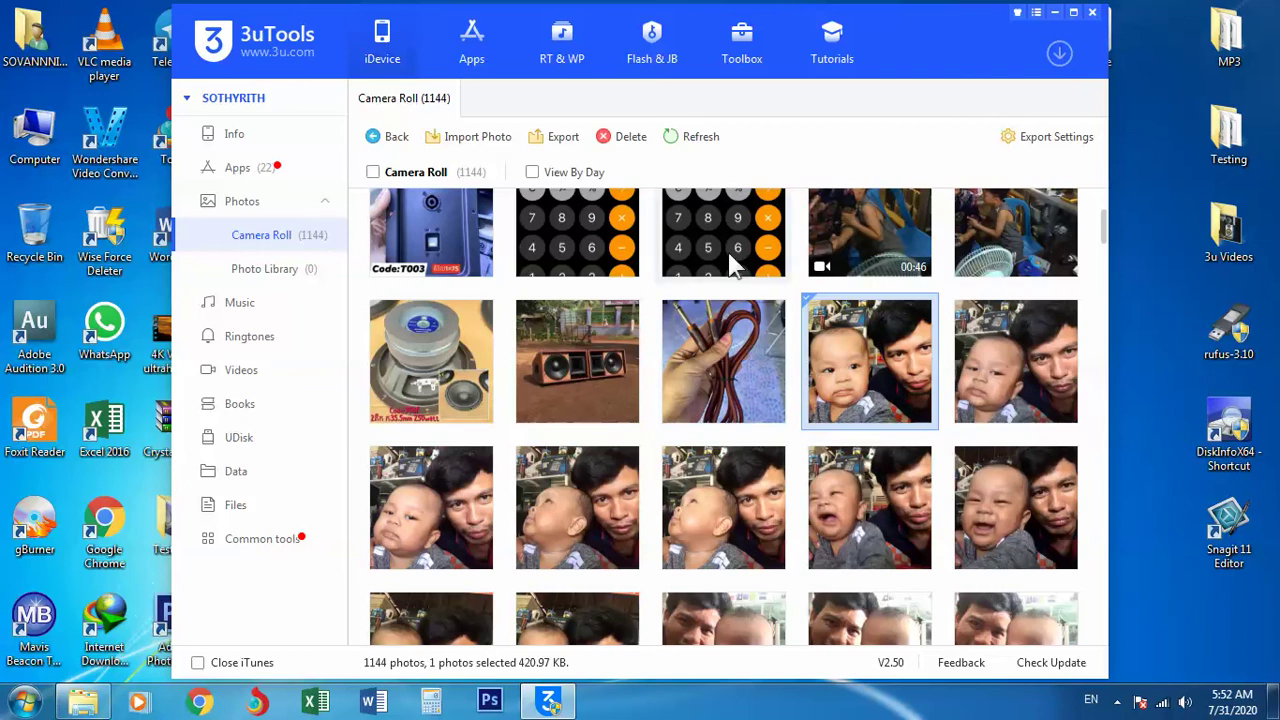
Export the selected photo to the Desktop without creating a Camera Roll folder
click(557, 139)
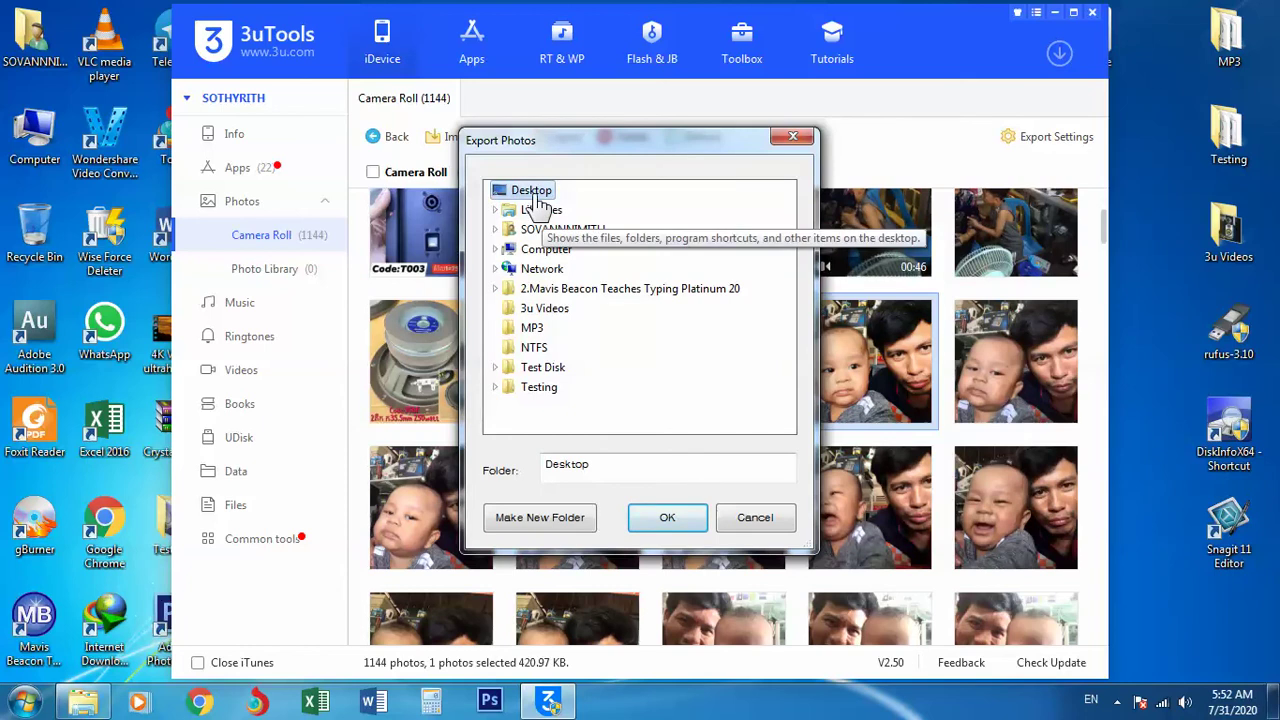
click(668, 518)
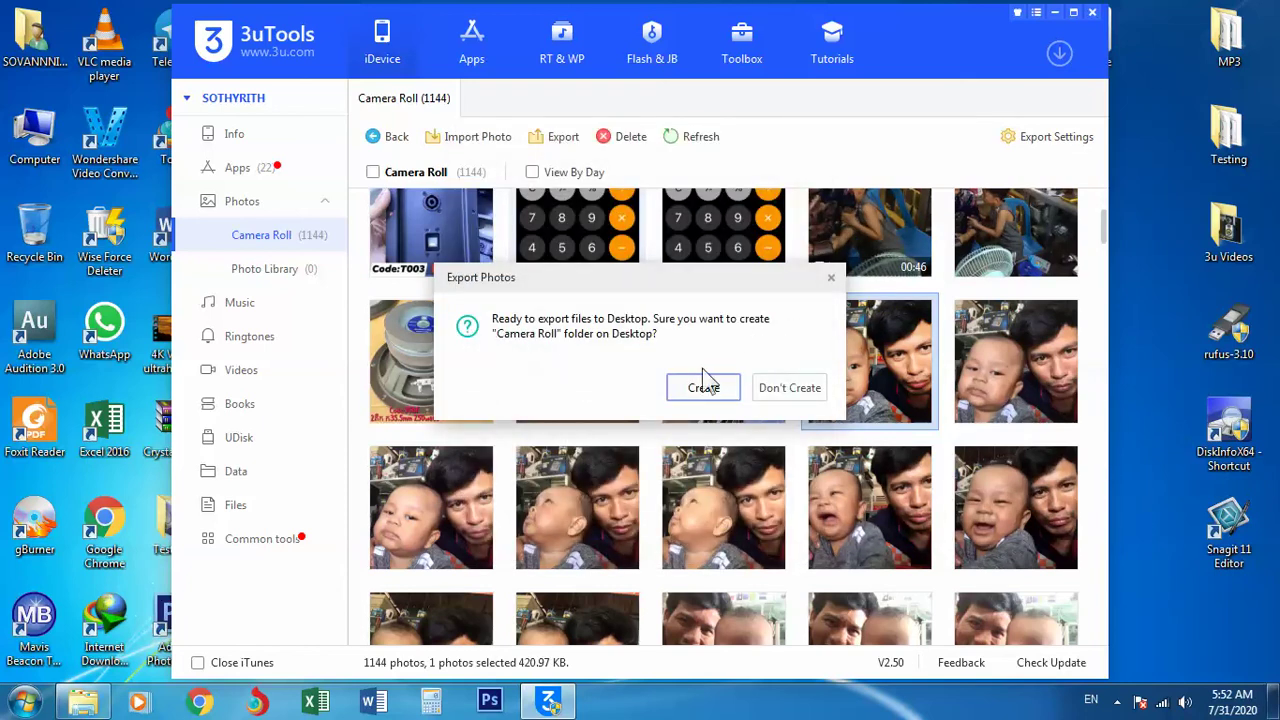
click(780, 390)
click(779, 394)
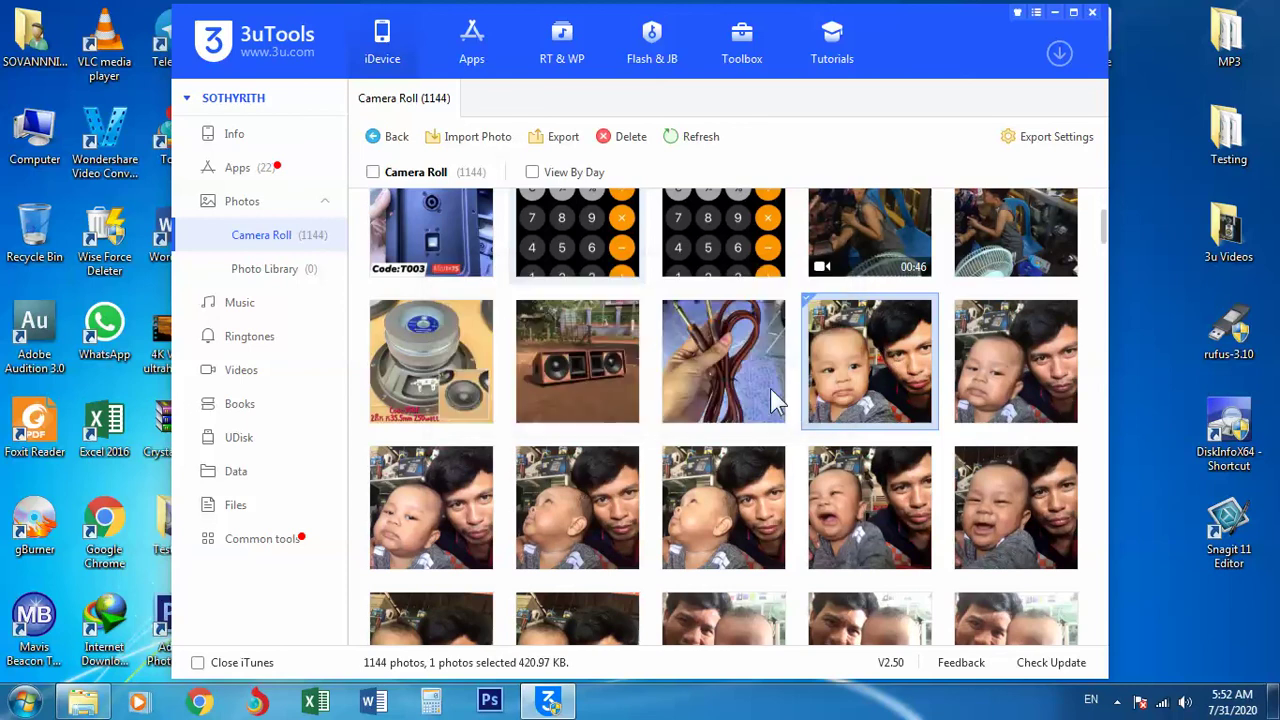
Minimize 3uTools, refresh the desktop and check the exported photo file there
click(1054, 13)
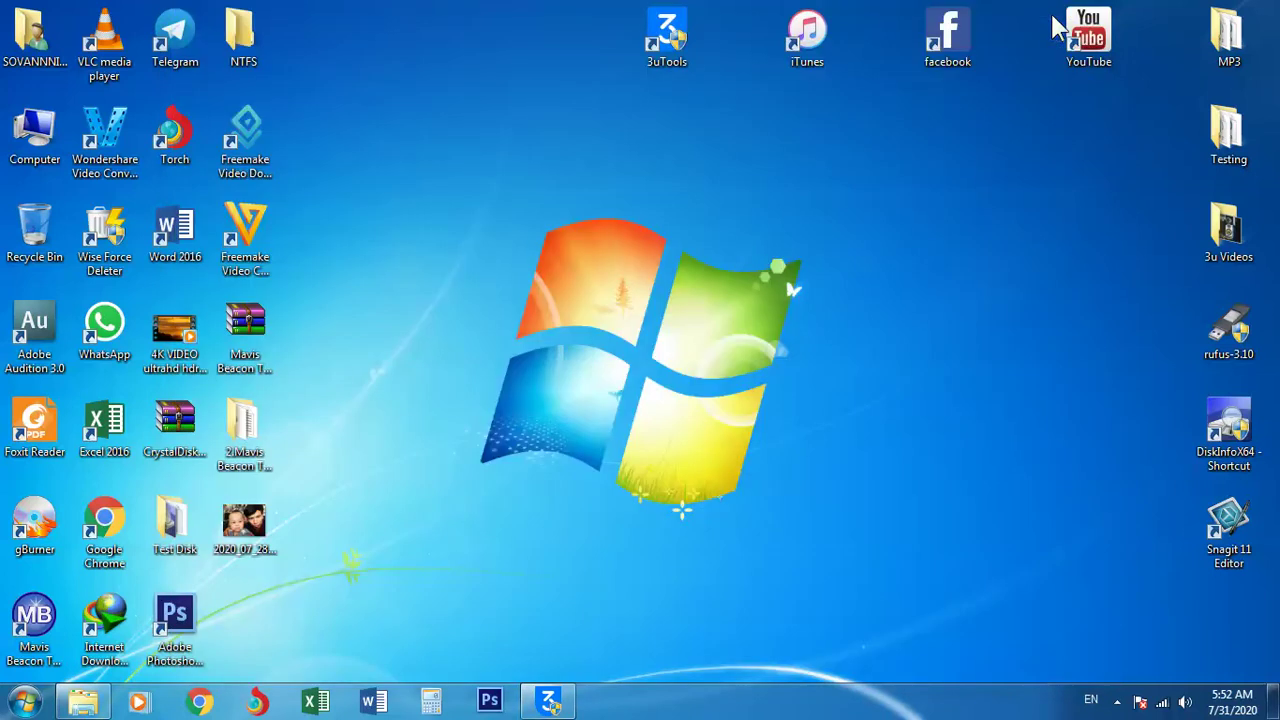
click(254, 517)
right_click(401, 525)
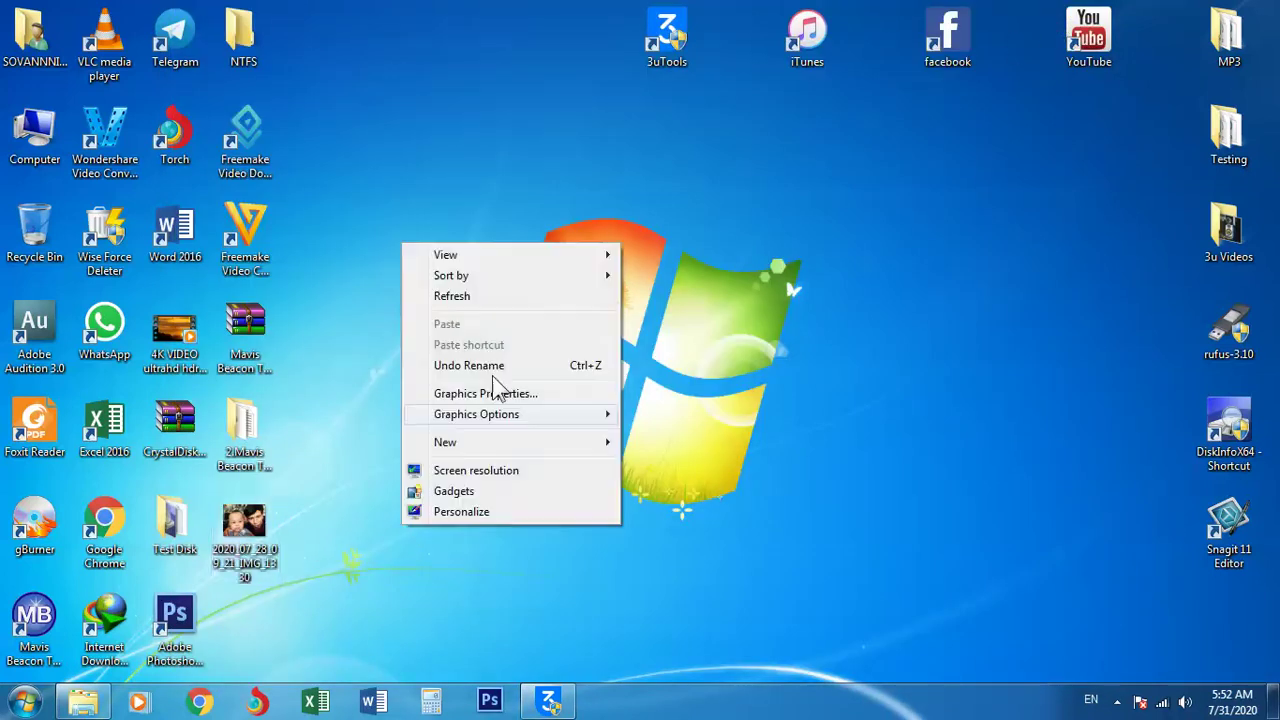
click(467, 297)
double_click(262, 543)
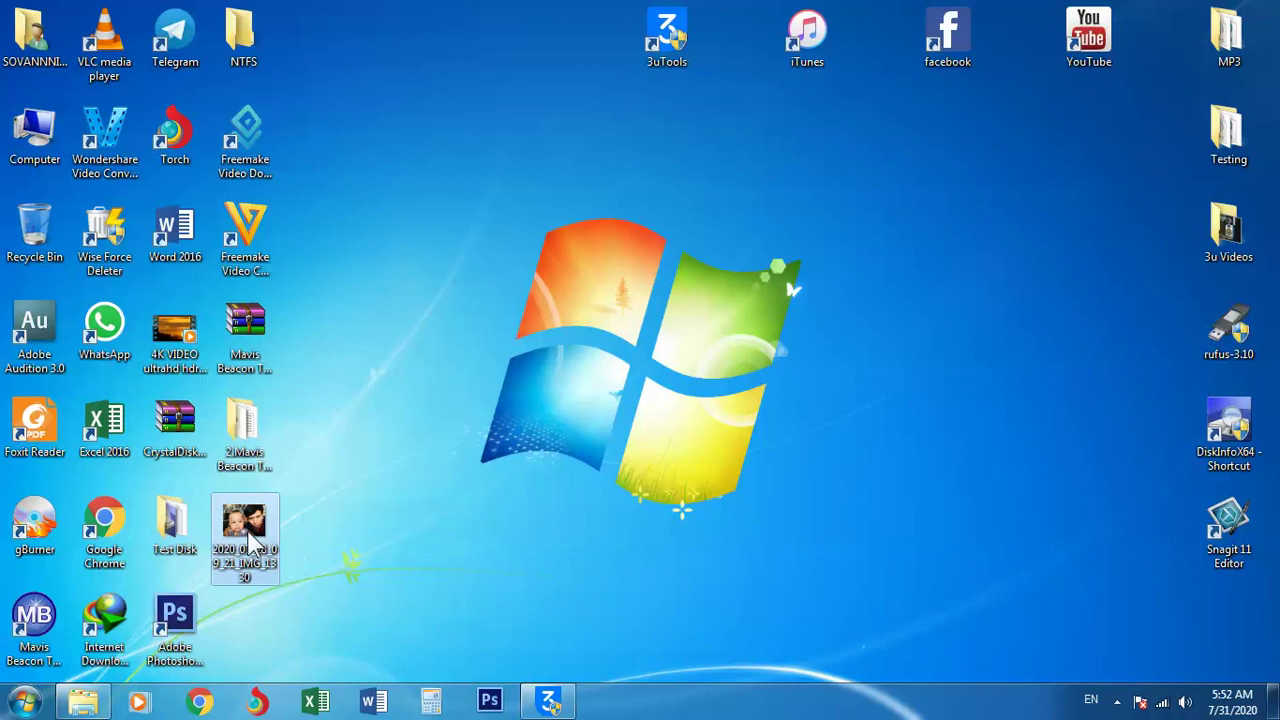
click(1154, 62)
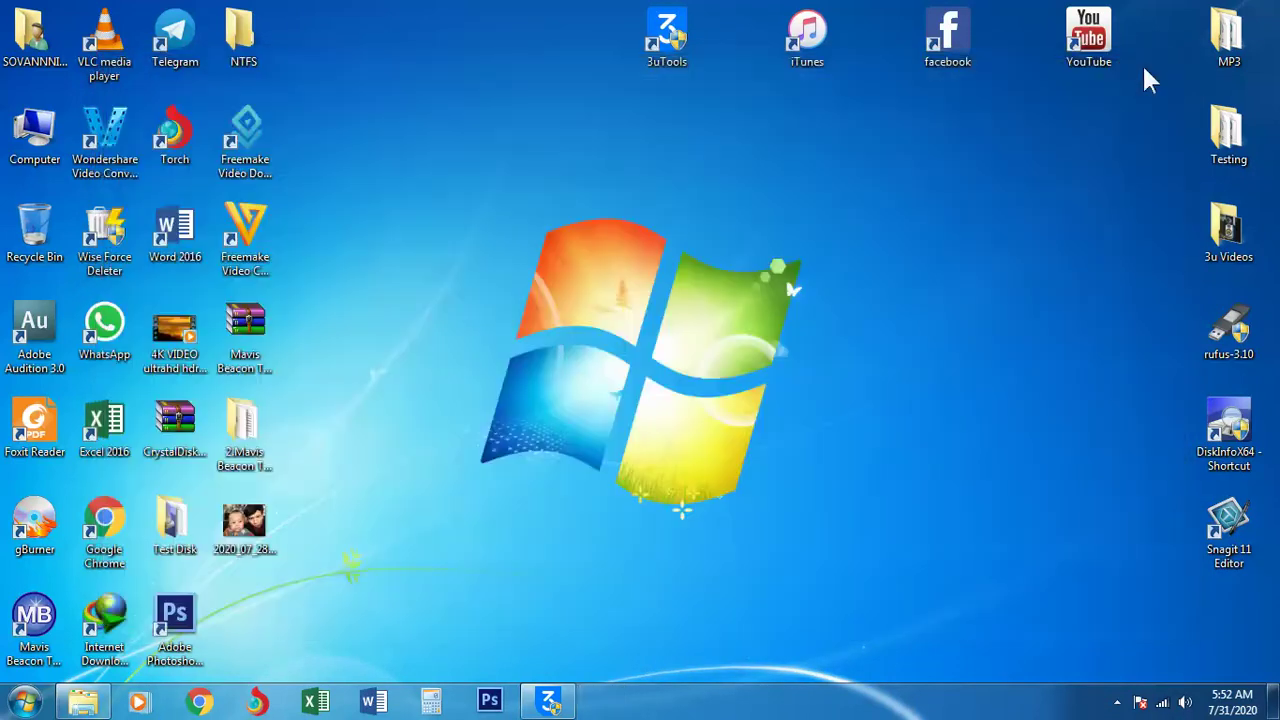
right_click(470, 301)
click(500, 362)
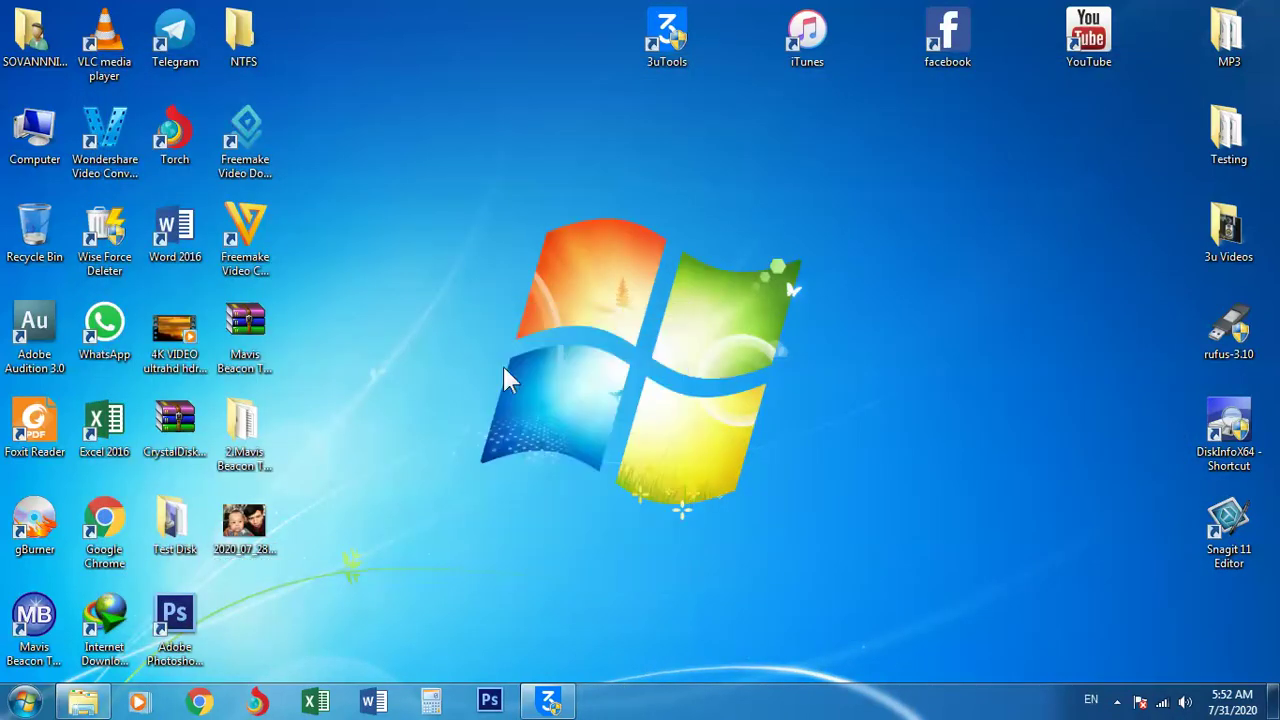
Return to 3uTools and import the image file 2020-07-30_6-16-45 from the Snagit documents folder into the Camera Roll
click(548, 700)
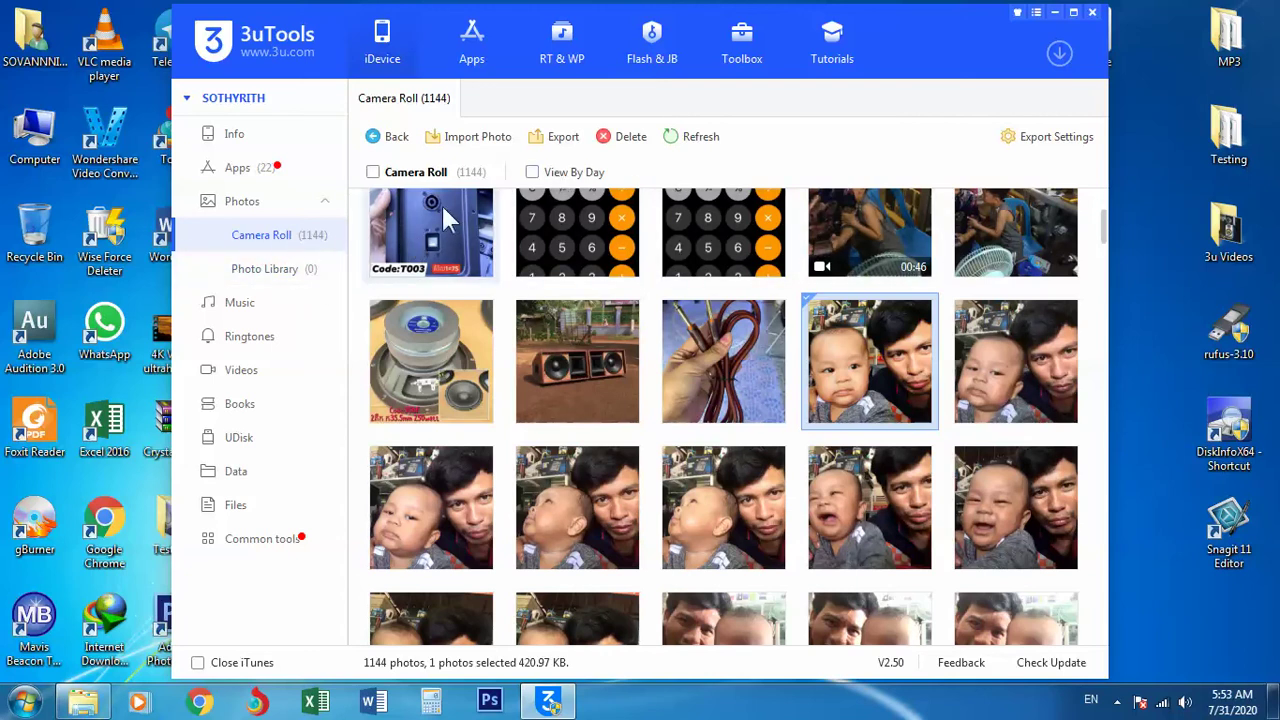
click(477, 137)
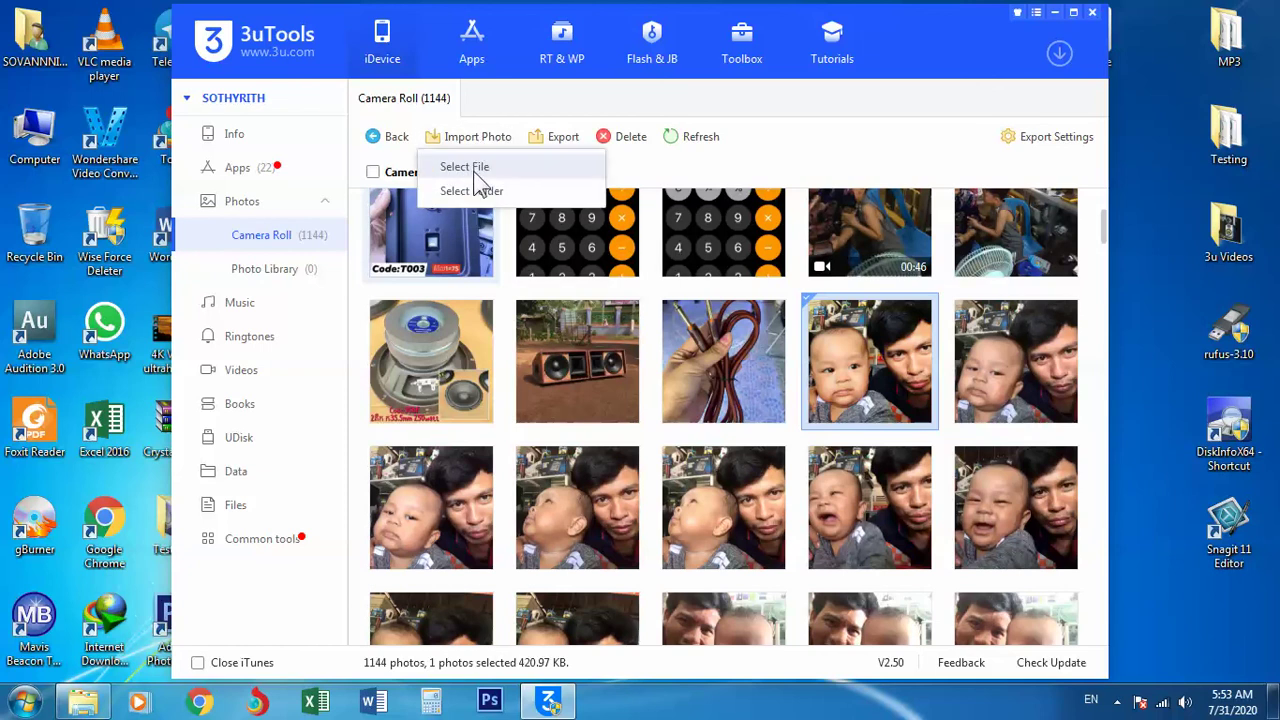
click(474, 172)
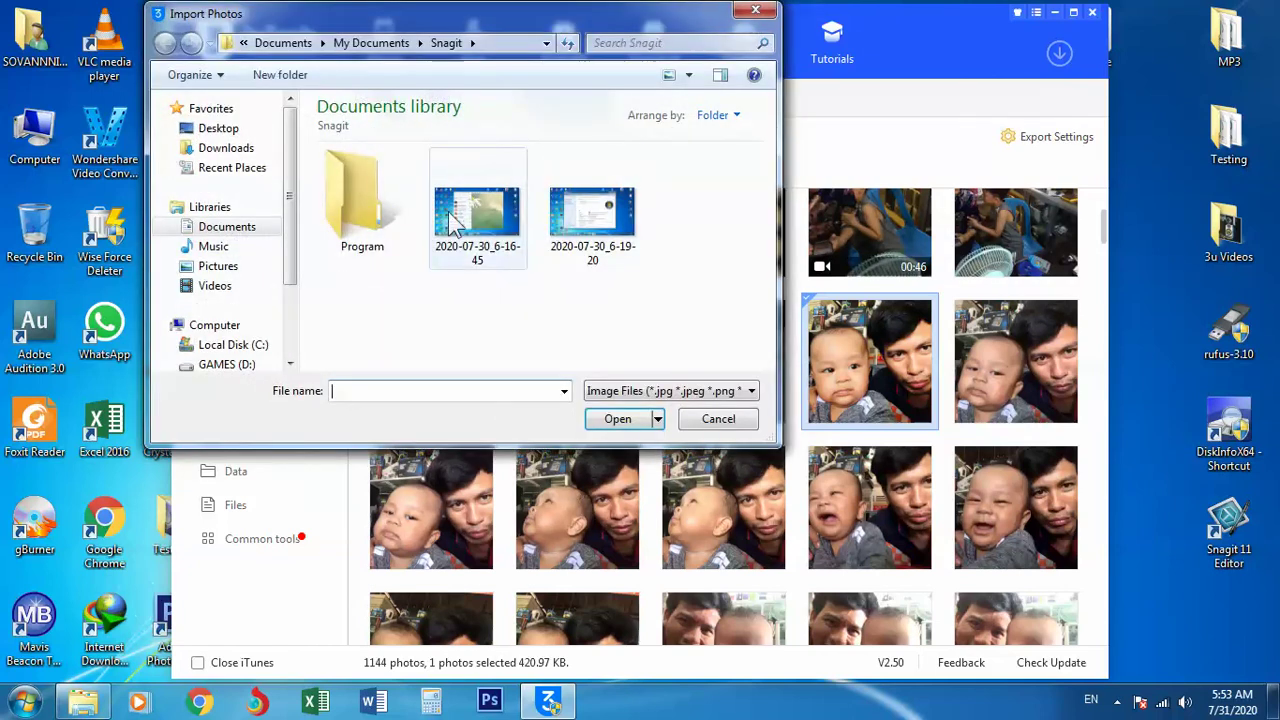
click(463, 221)
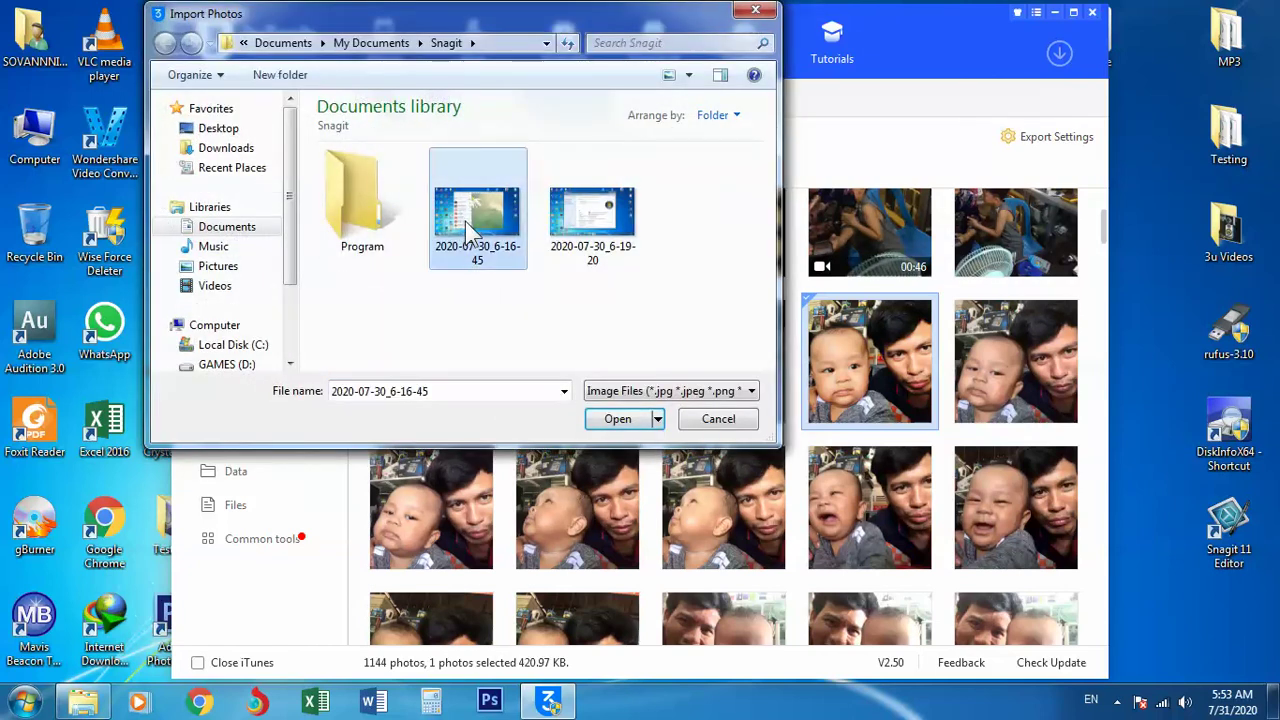
click(598, 420)
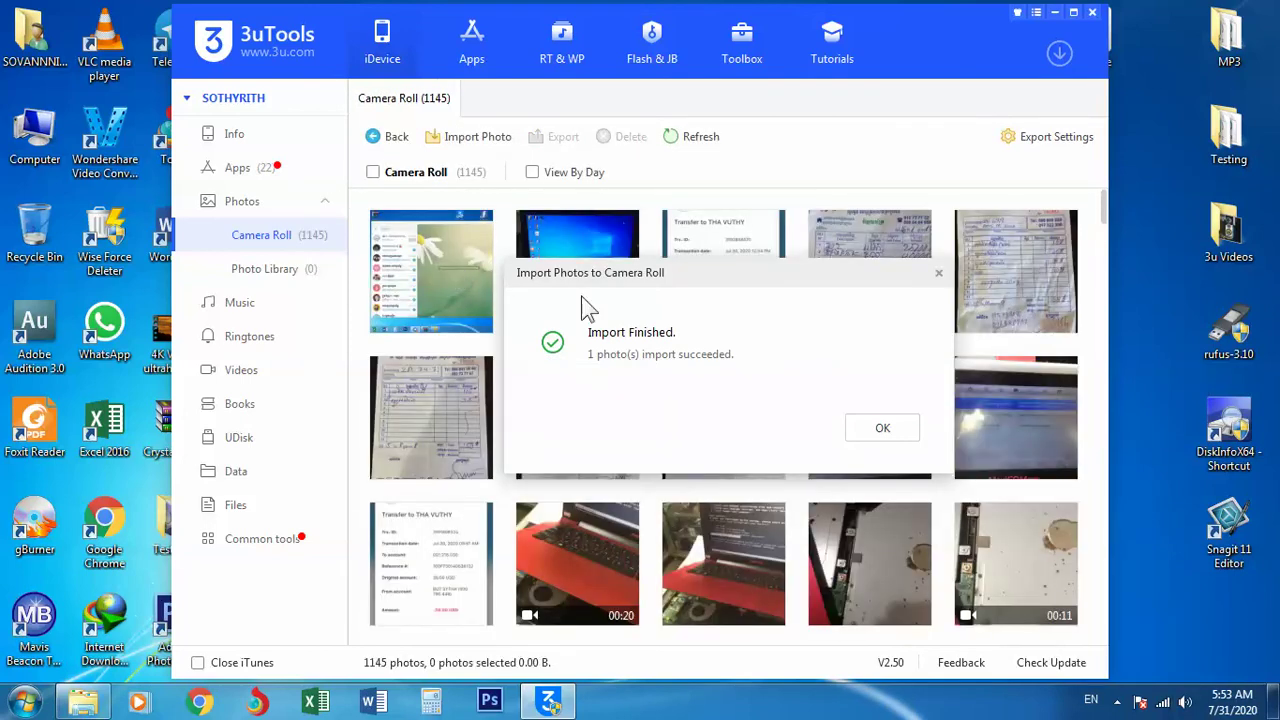
click(869, 433)
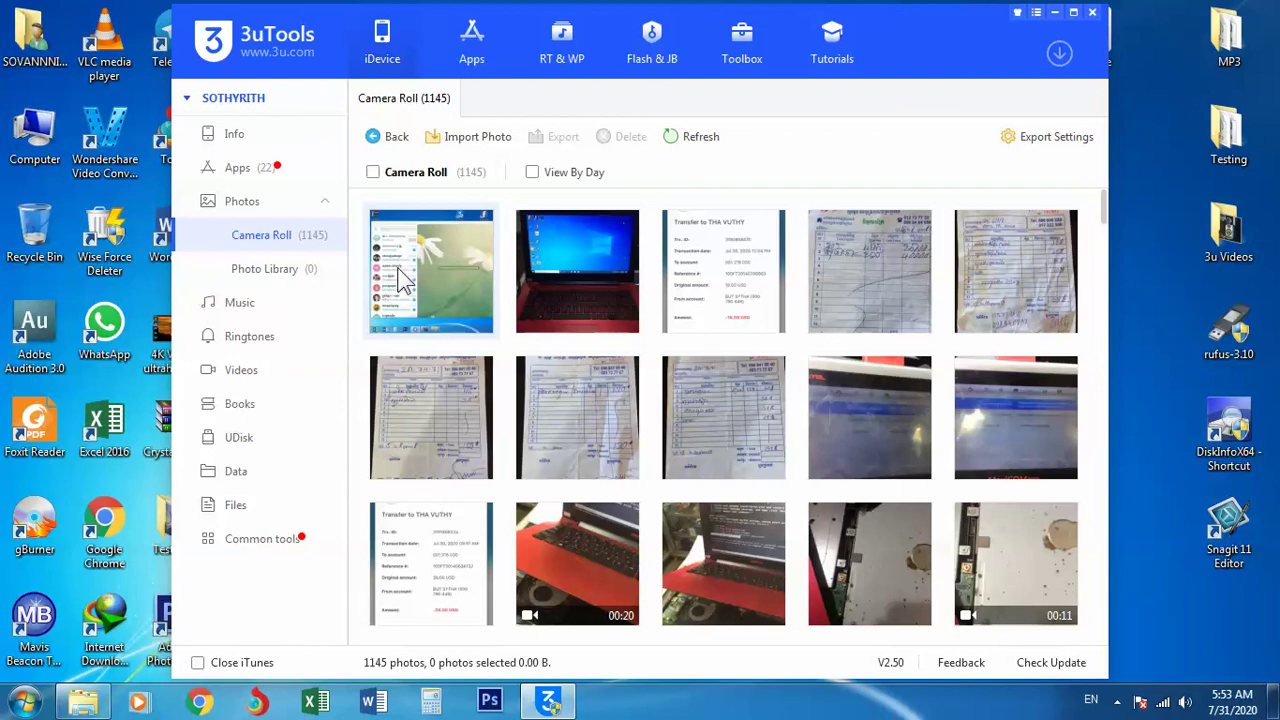
Open the iPhone's music list showing all songs
click(250, 312)
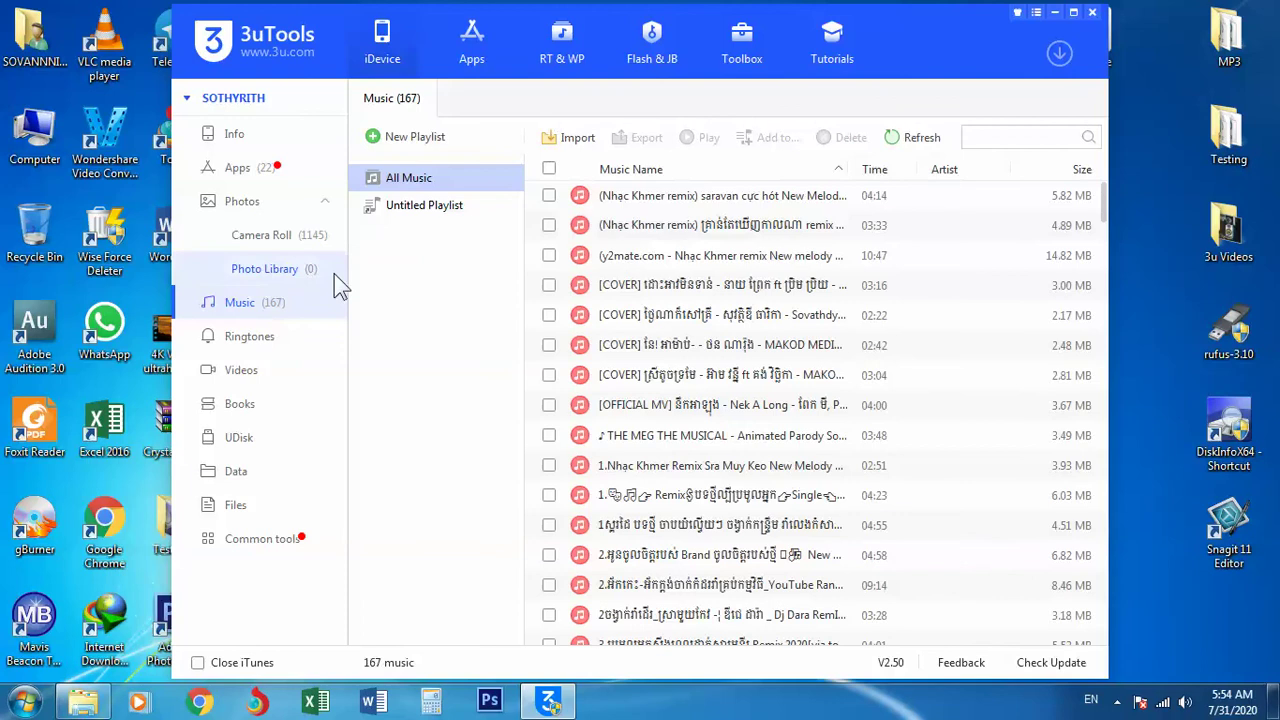
scroll(770, 535, down, 8)
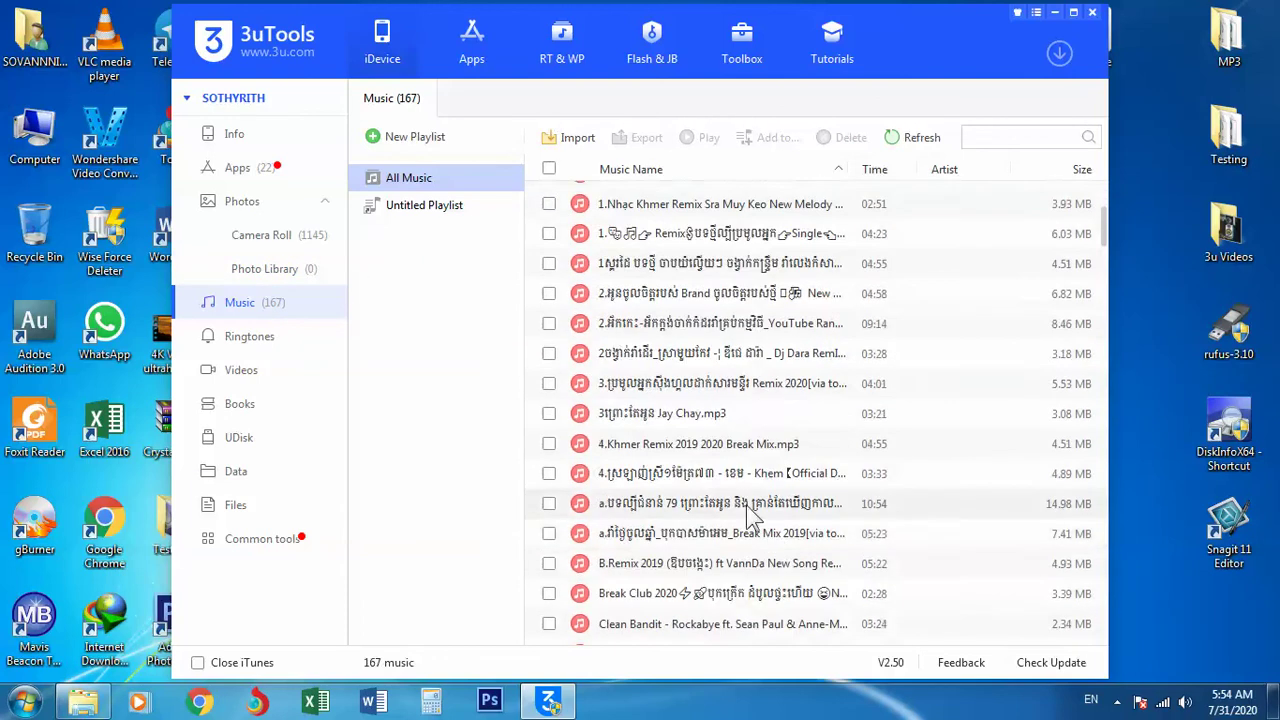
scroll(764, 470, up, 8)
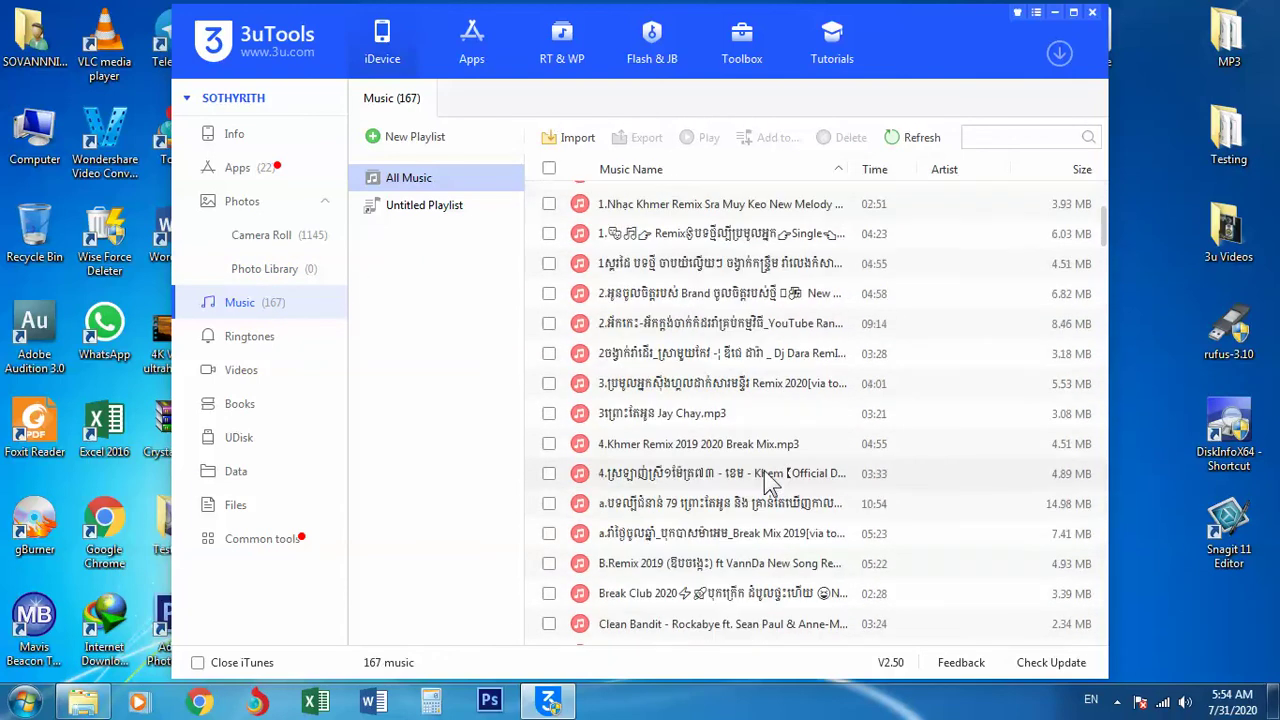
click(549, 204)
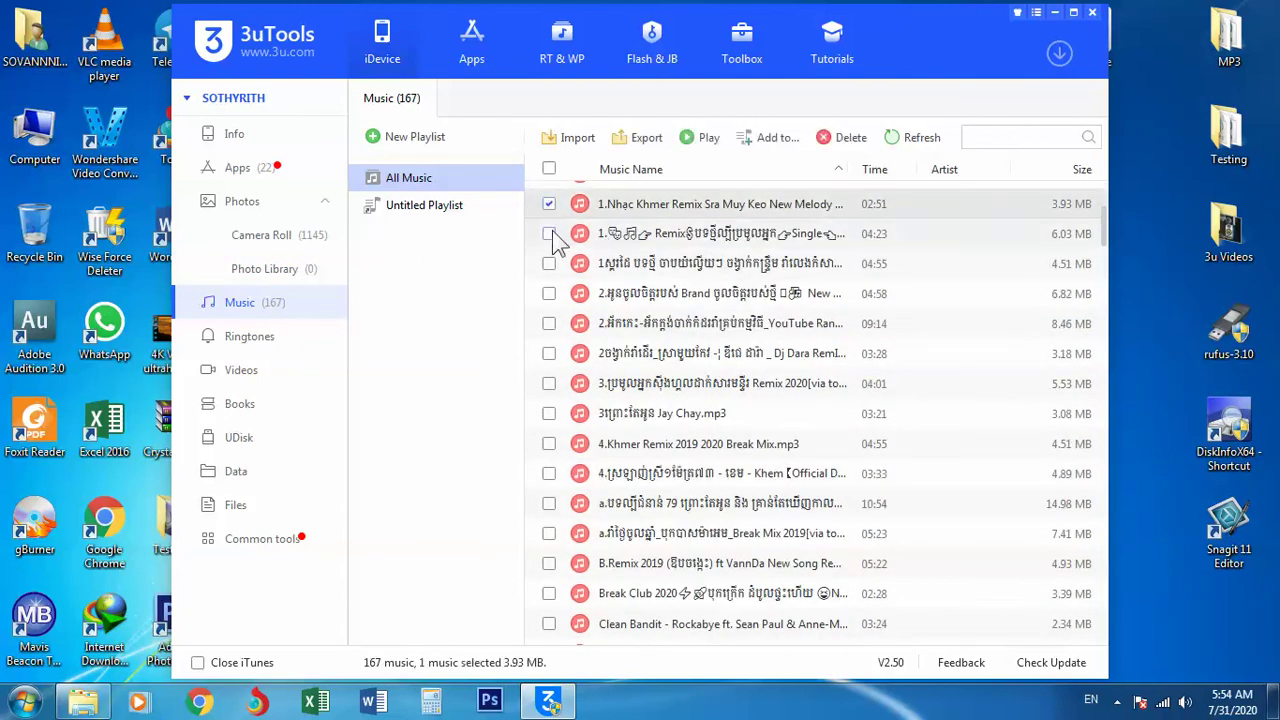
click(549, 233)
click(549, 263)
scroll(648, 275, up, 2)
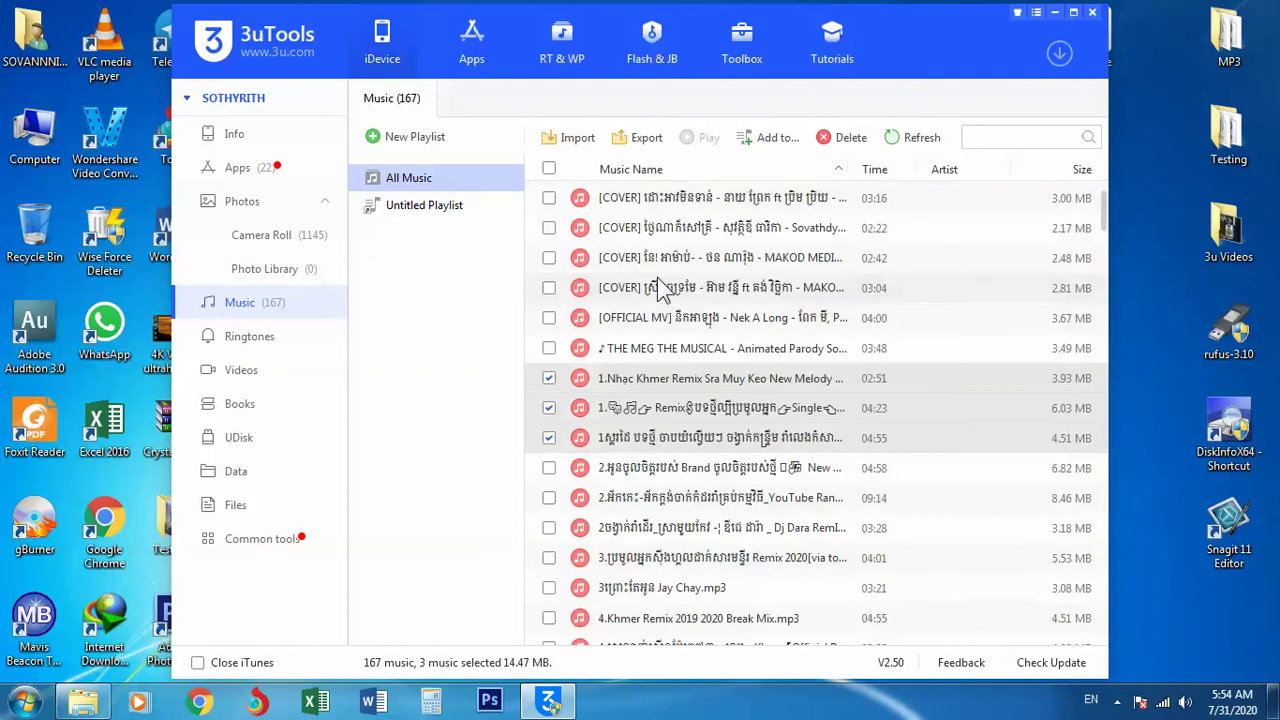
click(549, 378)
click(549, 408)
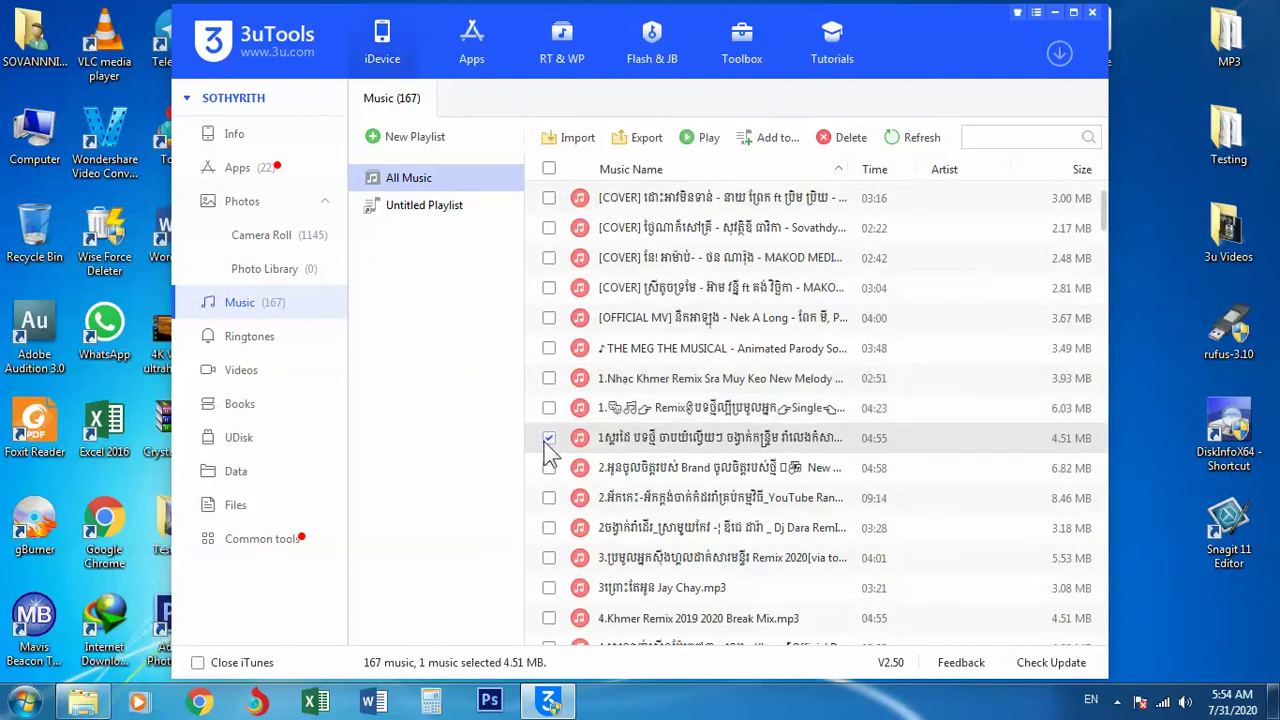
click(549, 437)
Export the first song, "(Nhạc Khmer remix) saravan cực hót New Melody remix", to the Desktop without creating a 3u Music folder
scroll(549, 437, up, 1)
click(549, 196)
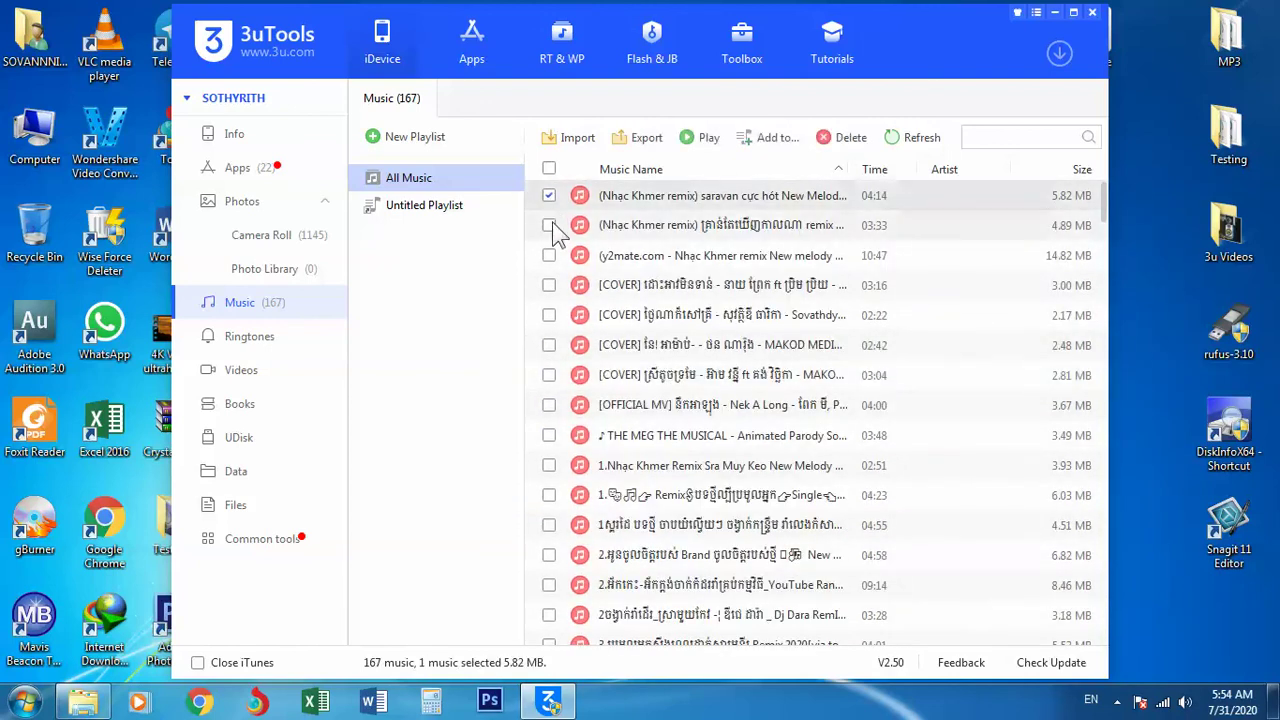
click(641, 137)
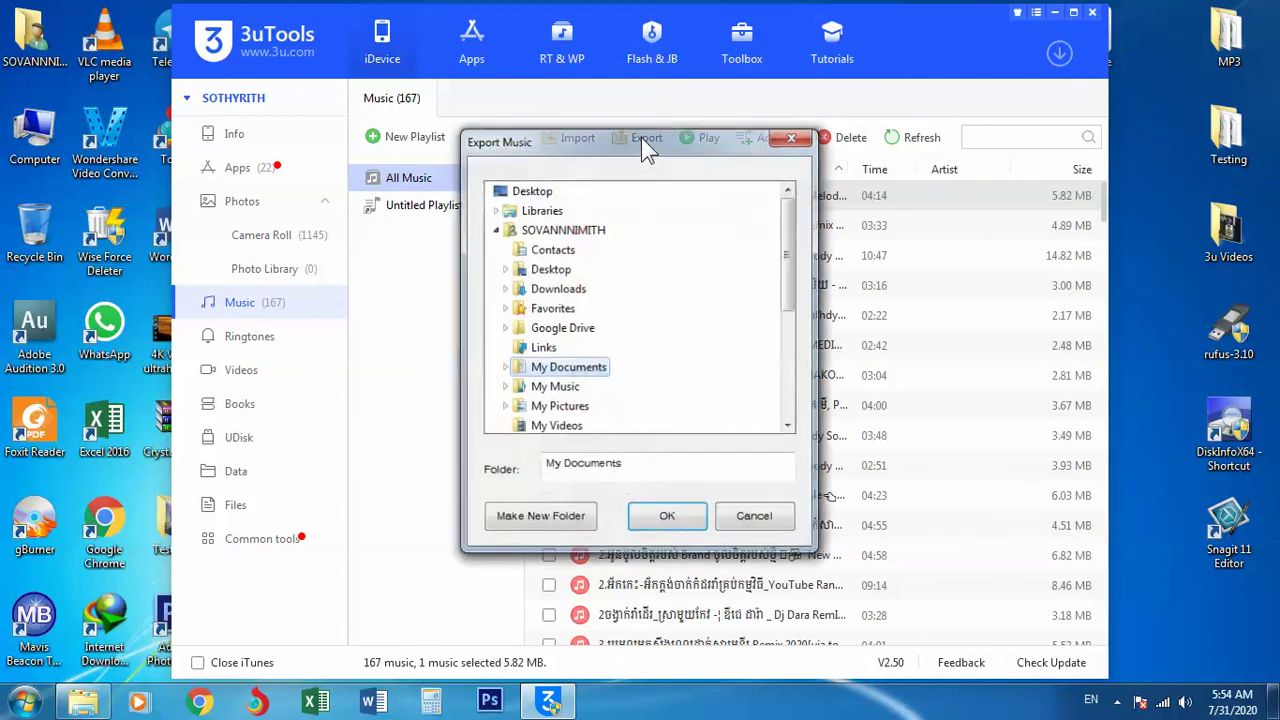
click(551, 192)
click(684, 519)
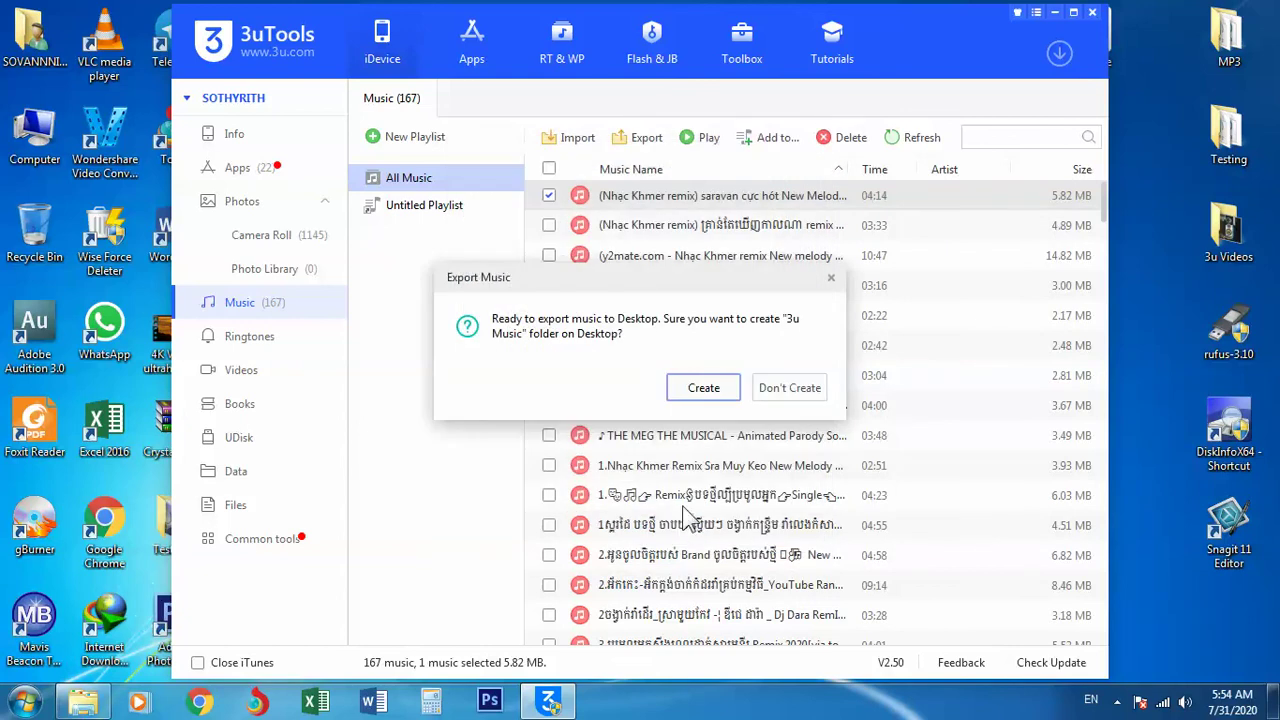
click(762, 390)
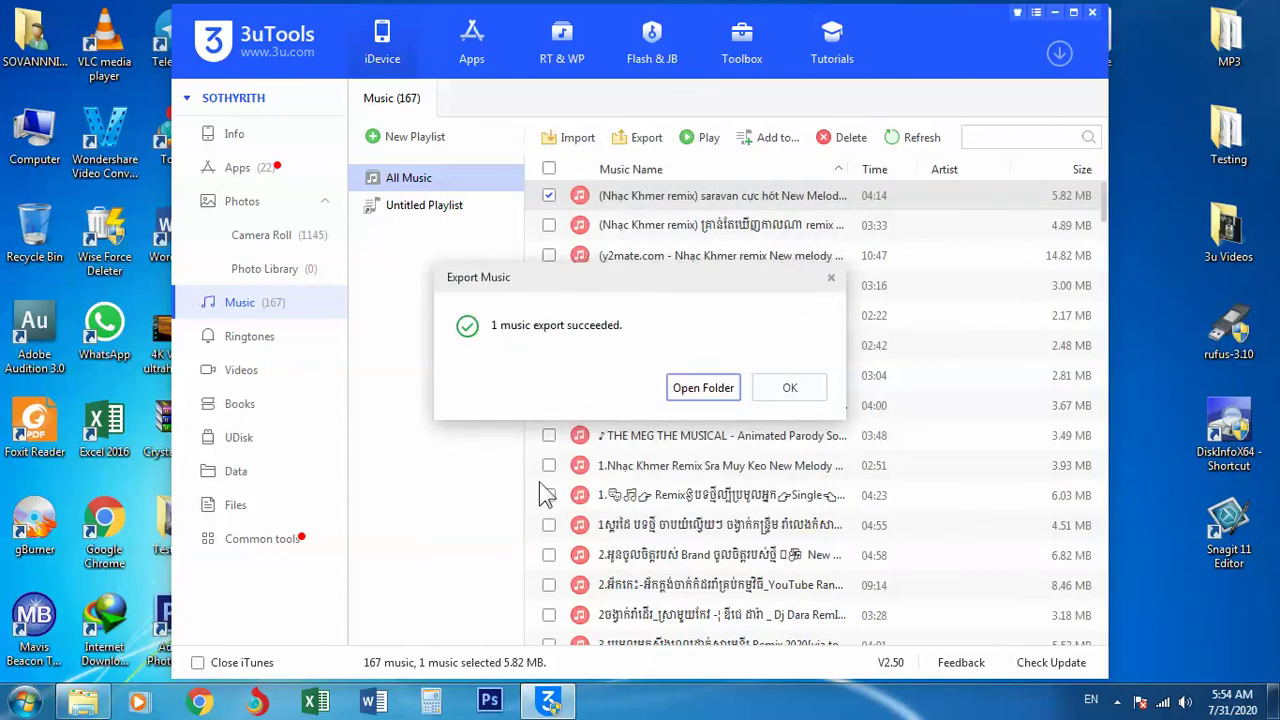
click(778, 388)
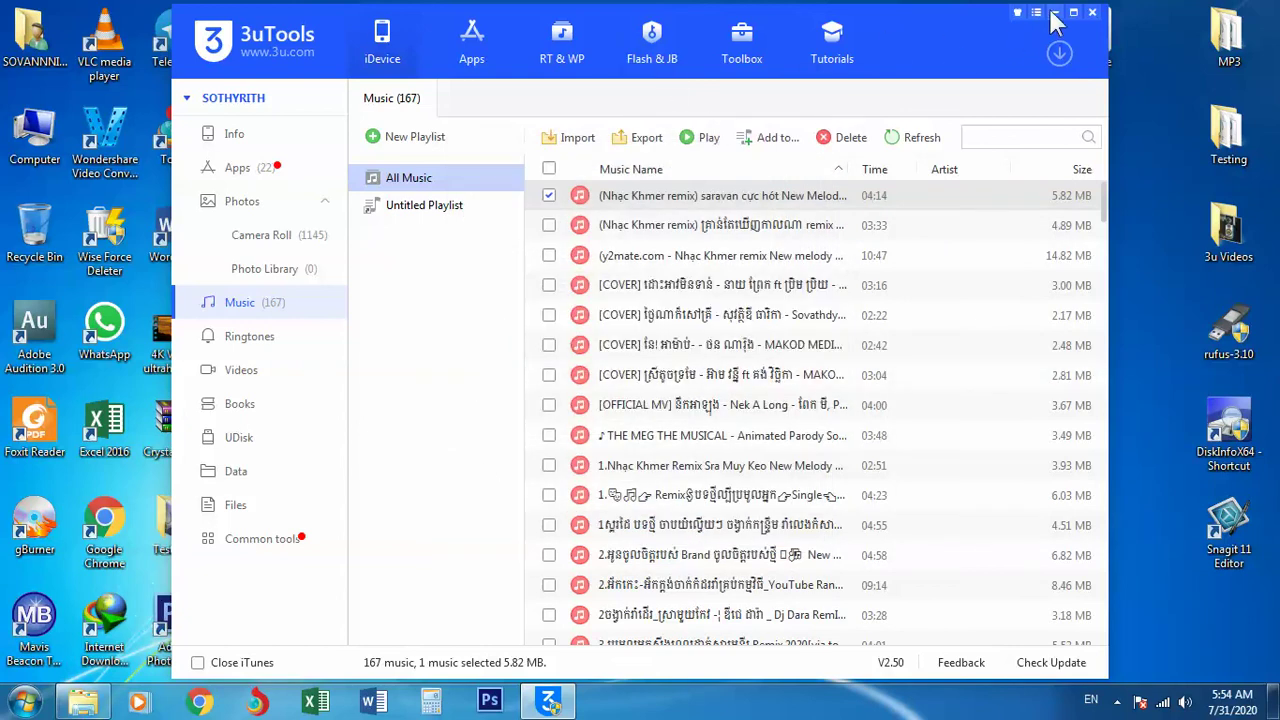
Maximize the 3uTools window, minimize it and check the exported MP3 file on the desktop
drag(1050, 10, 1038, 25)
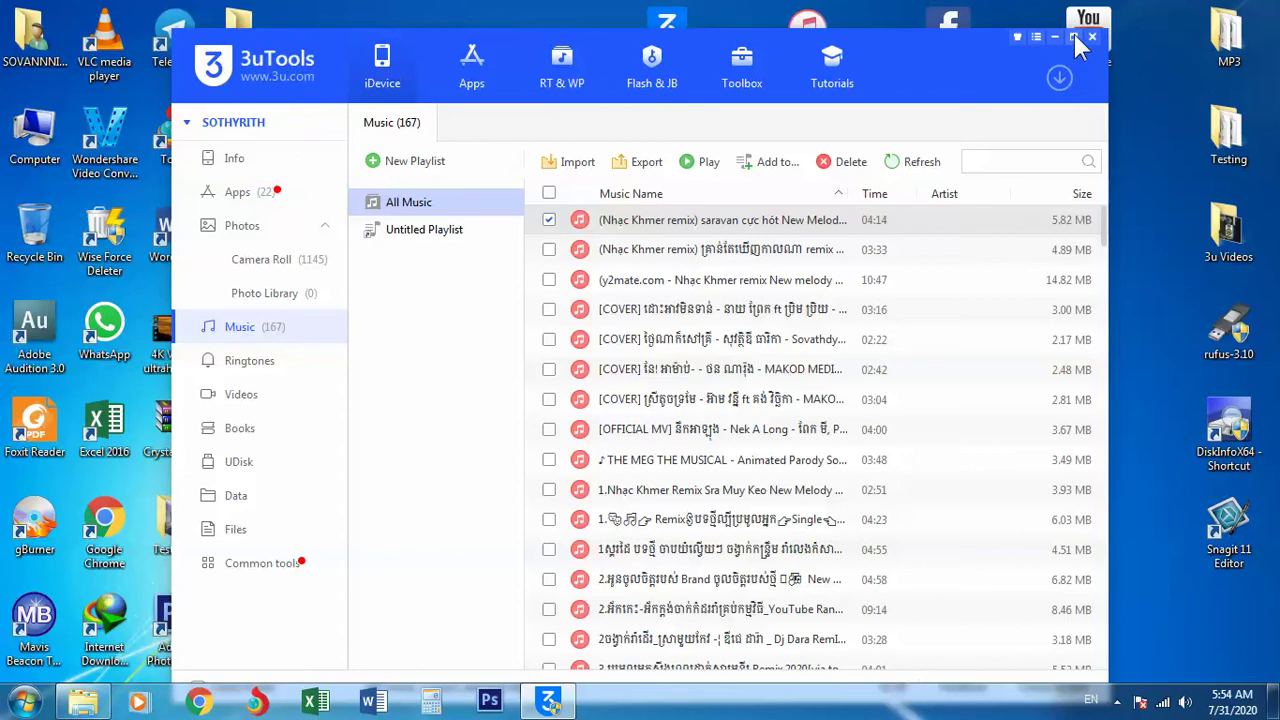
click(1073, 36)
click(1226, 8)
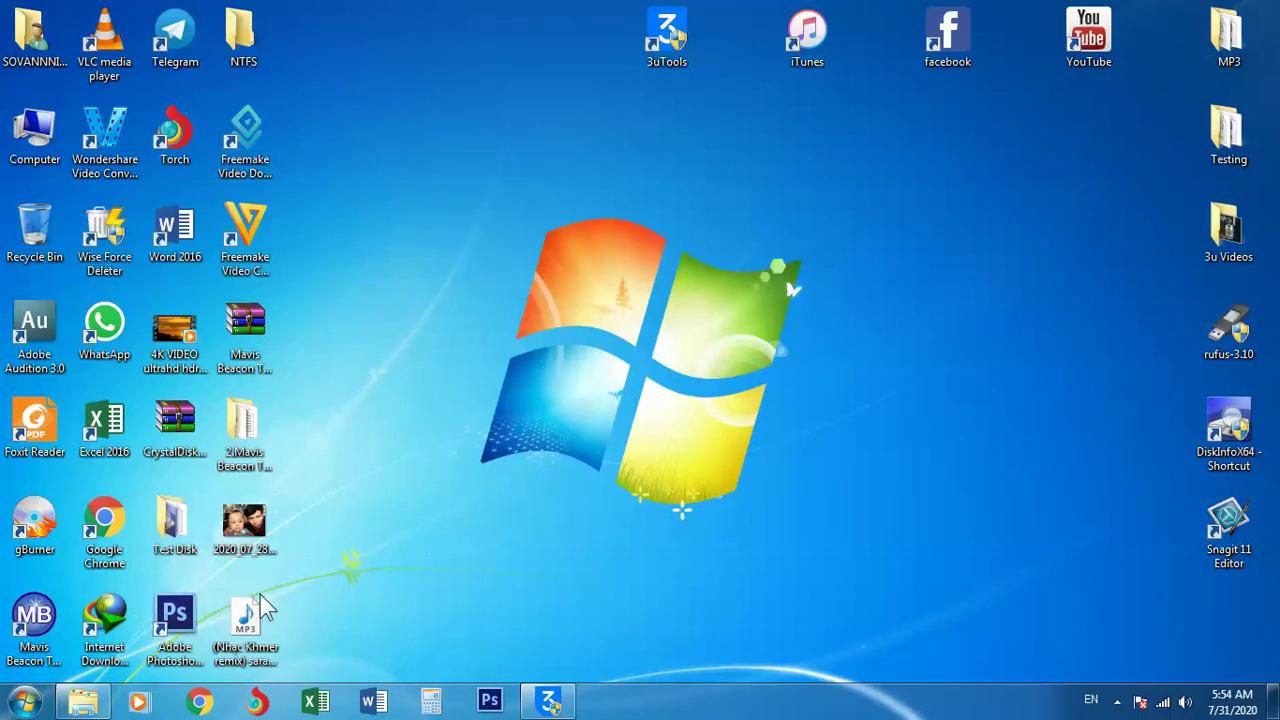
Return to 3uTools and import the M4A file "Djz P-AN Ft Djz YA Remix _V2 (Hot -Boy) 2020" from the Music library
click(552, 699)
click(406, 138)
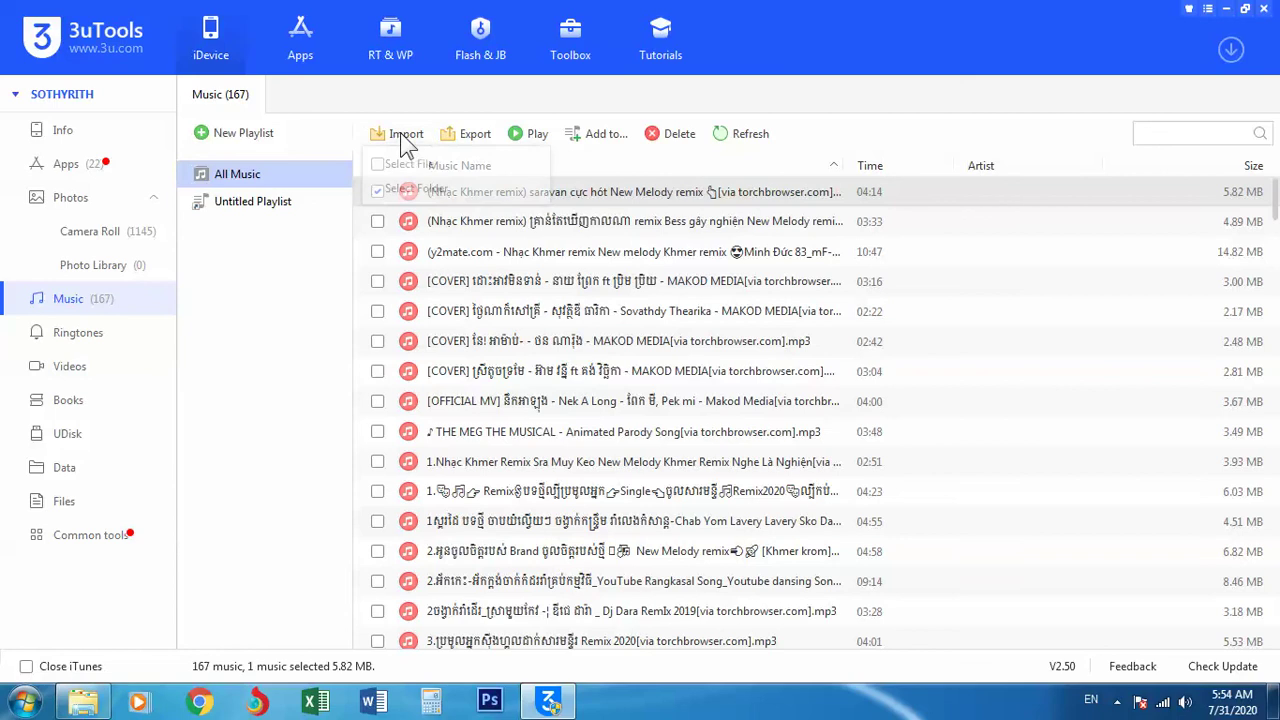
click(425, 163)
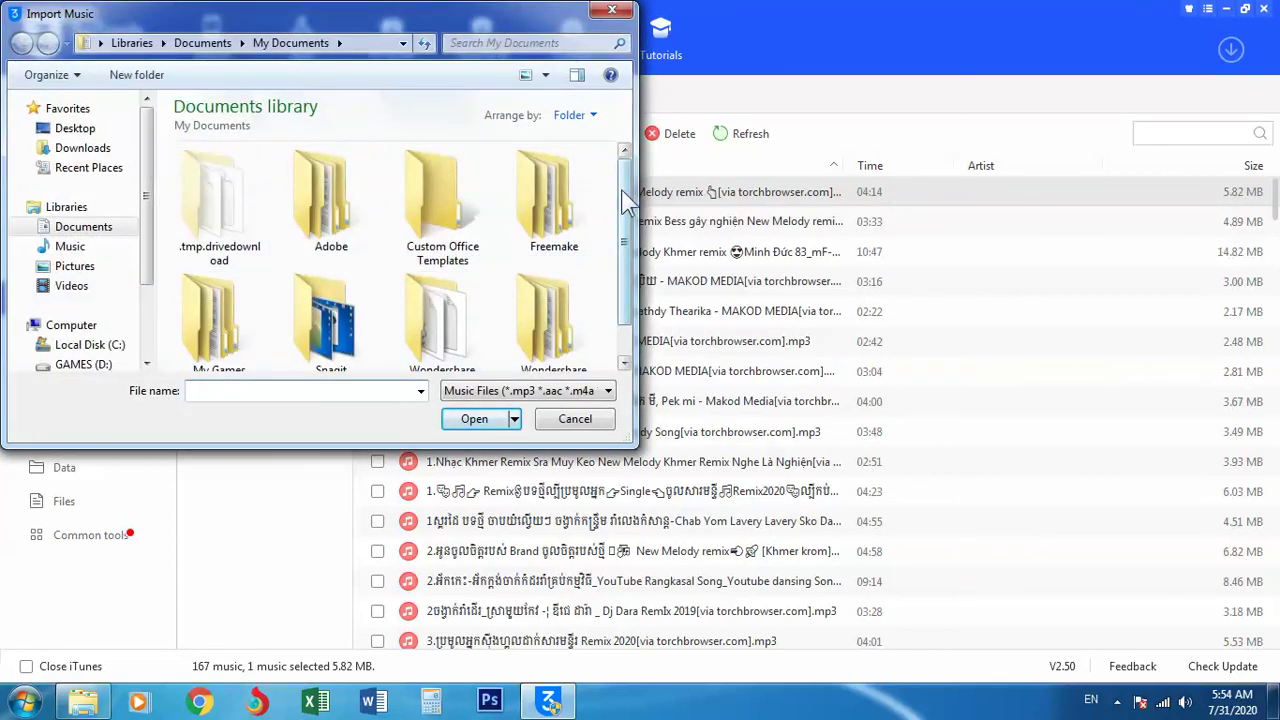
scroll(620, 220, down, 1)
scroll(130, 255, down, 1)
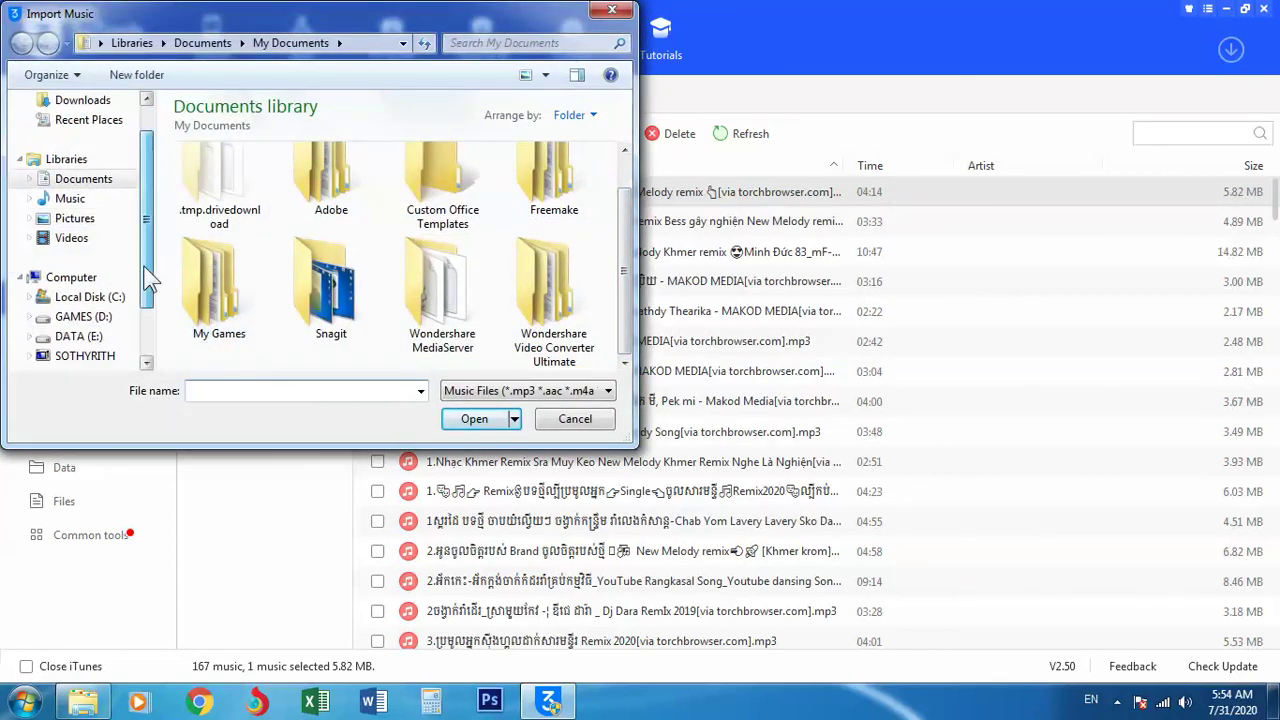
click(78, 220)
click(74, 200)
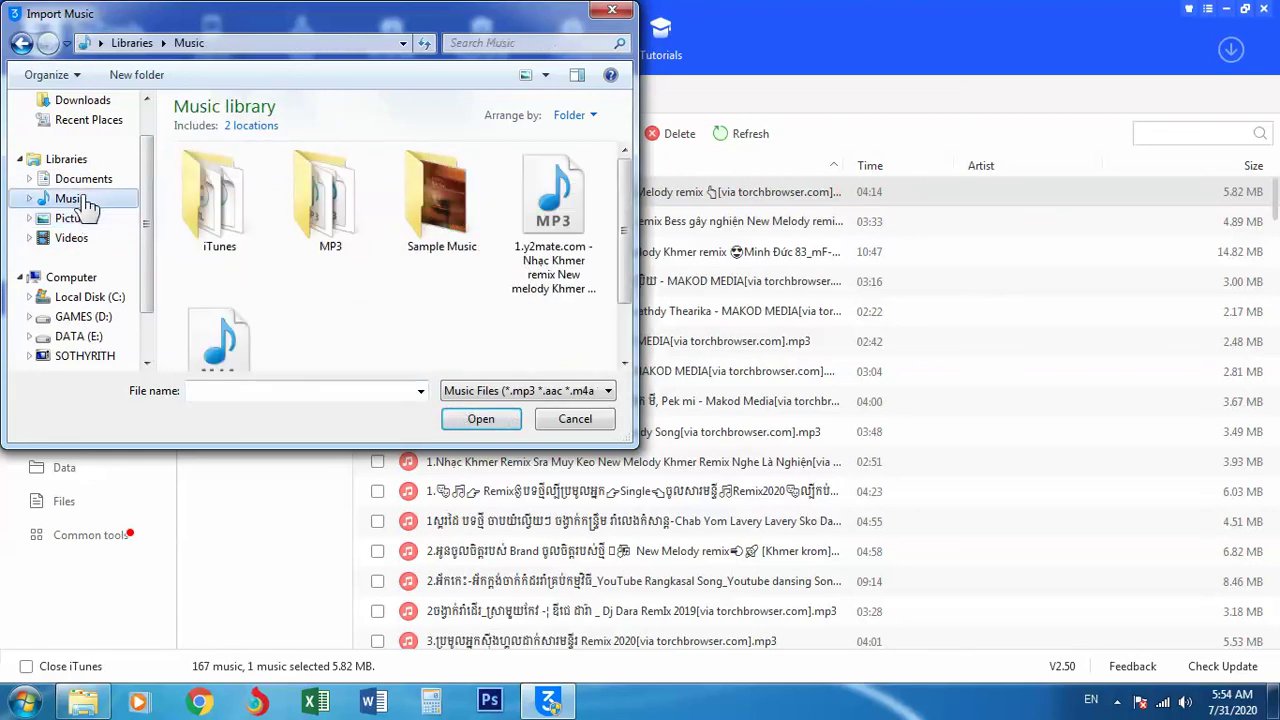
scroll(625, 290, down, 2)
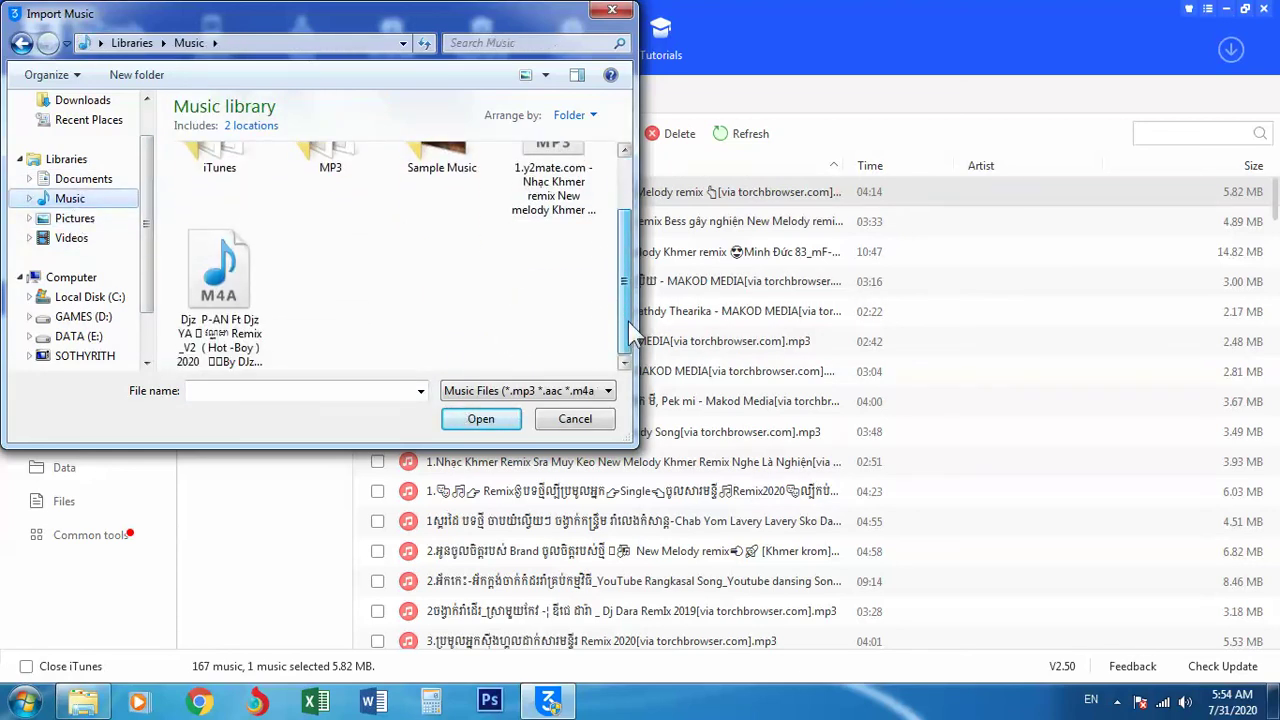
click(245, 310)
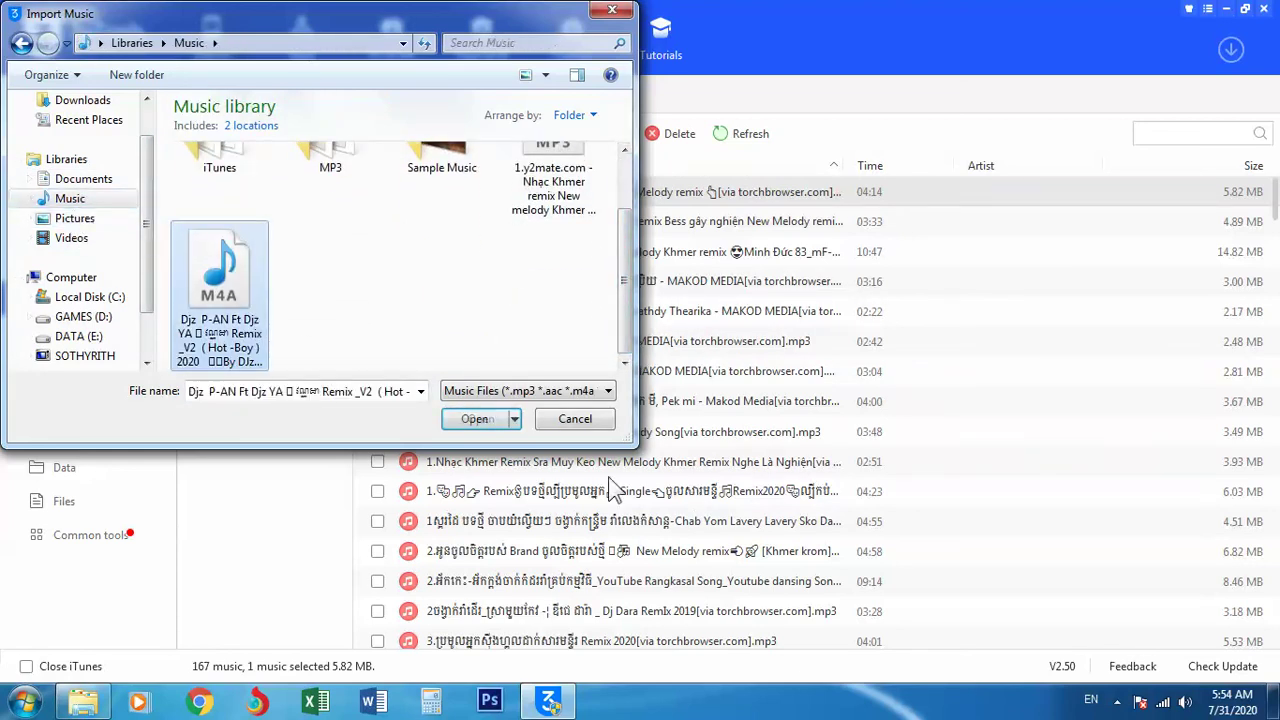
click(455, 422)
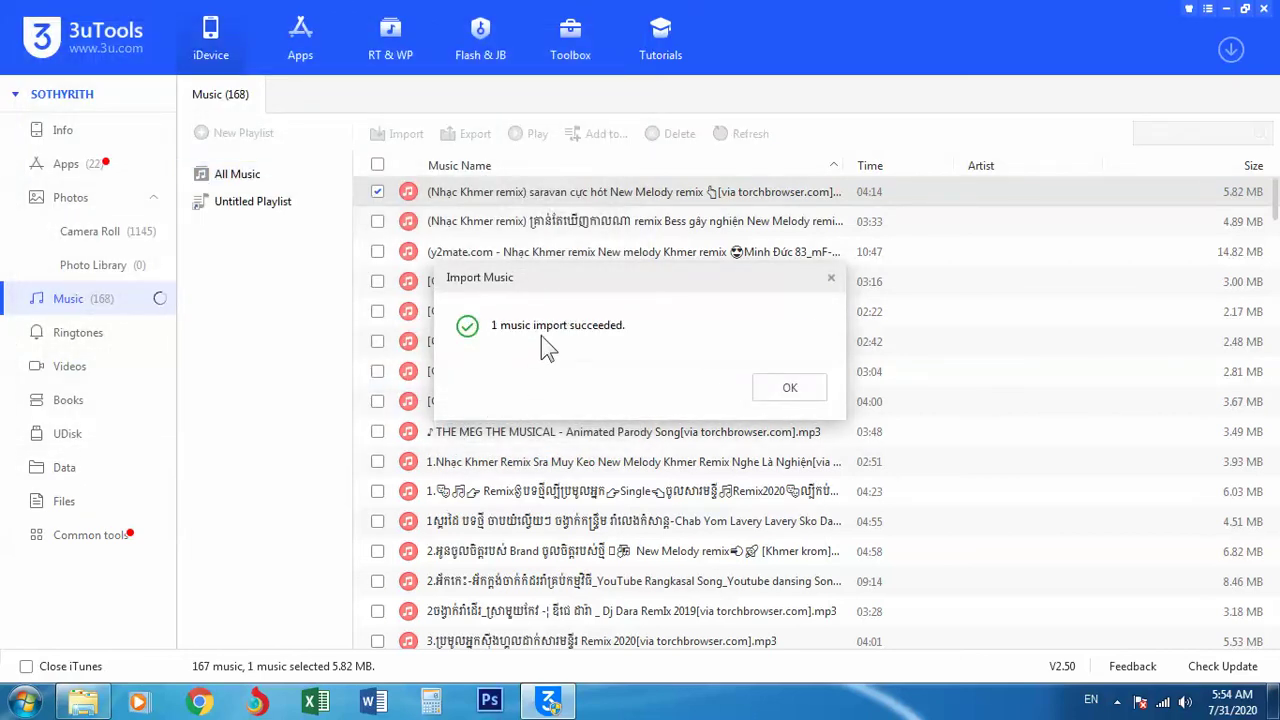
click(789, 388)
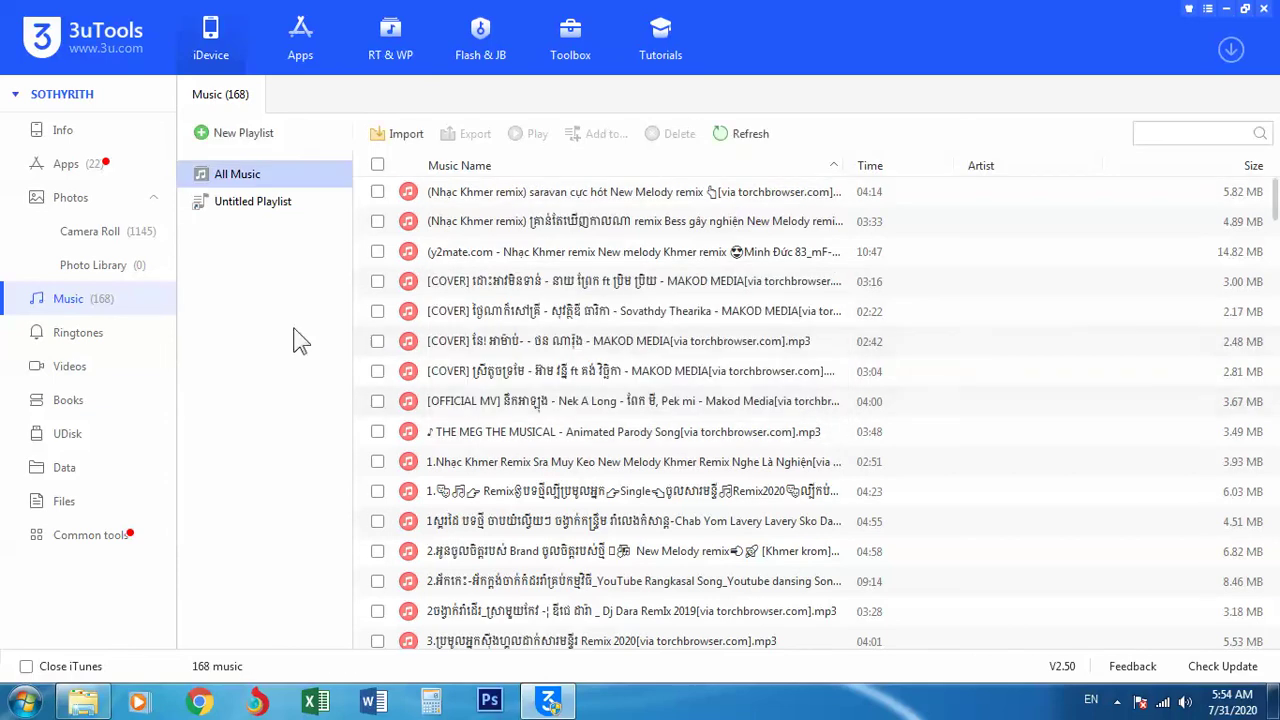
Open the iPhone's list of system videos
click(81, 364)
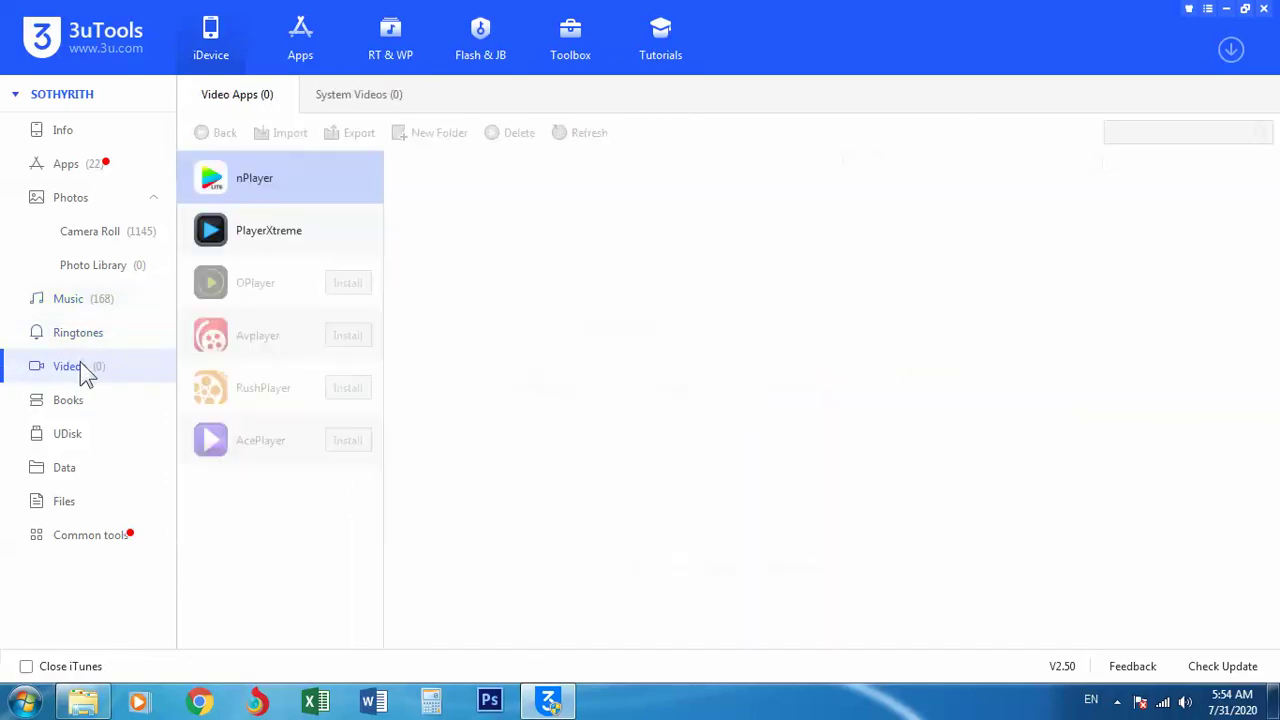
click(345, 96)
click(201, 191)
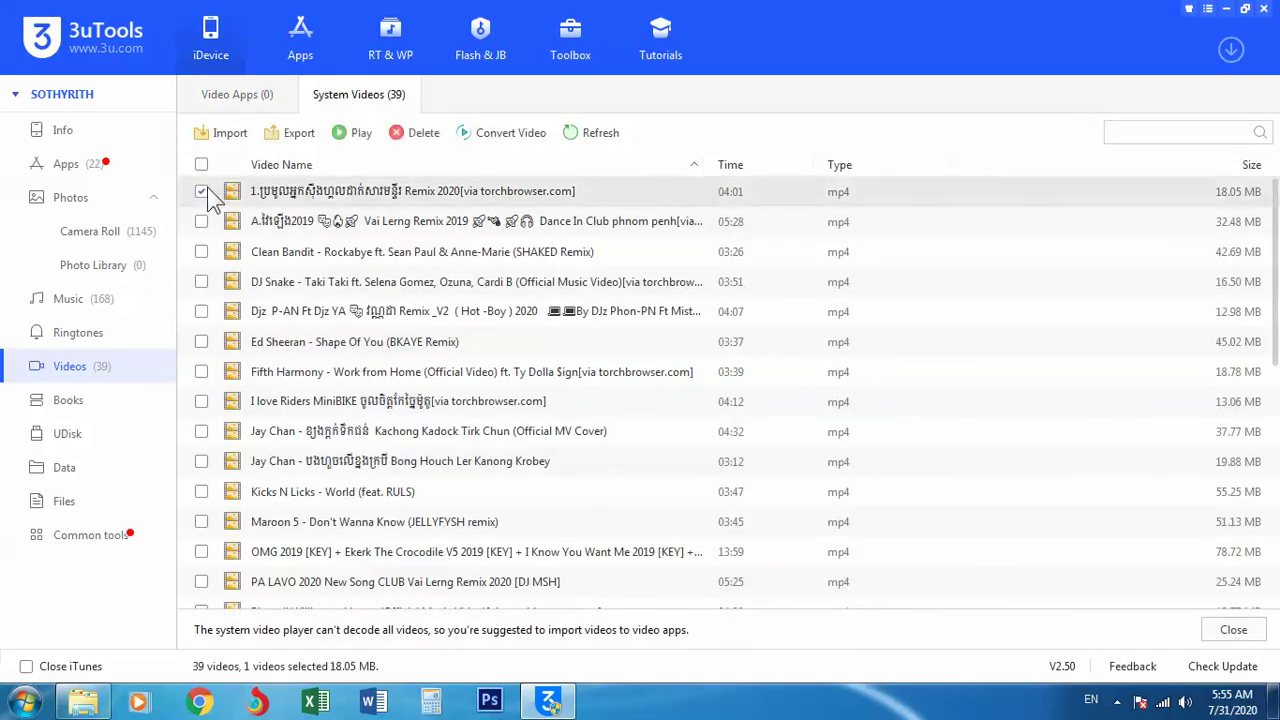
click(201, 221)
click(201, 251)
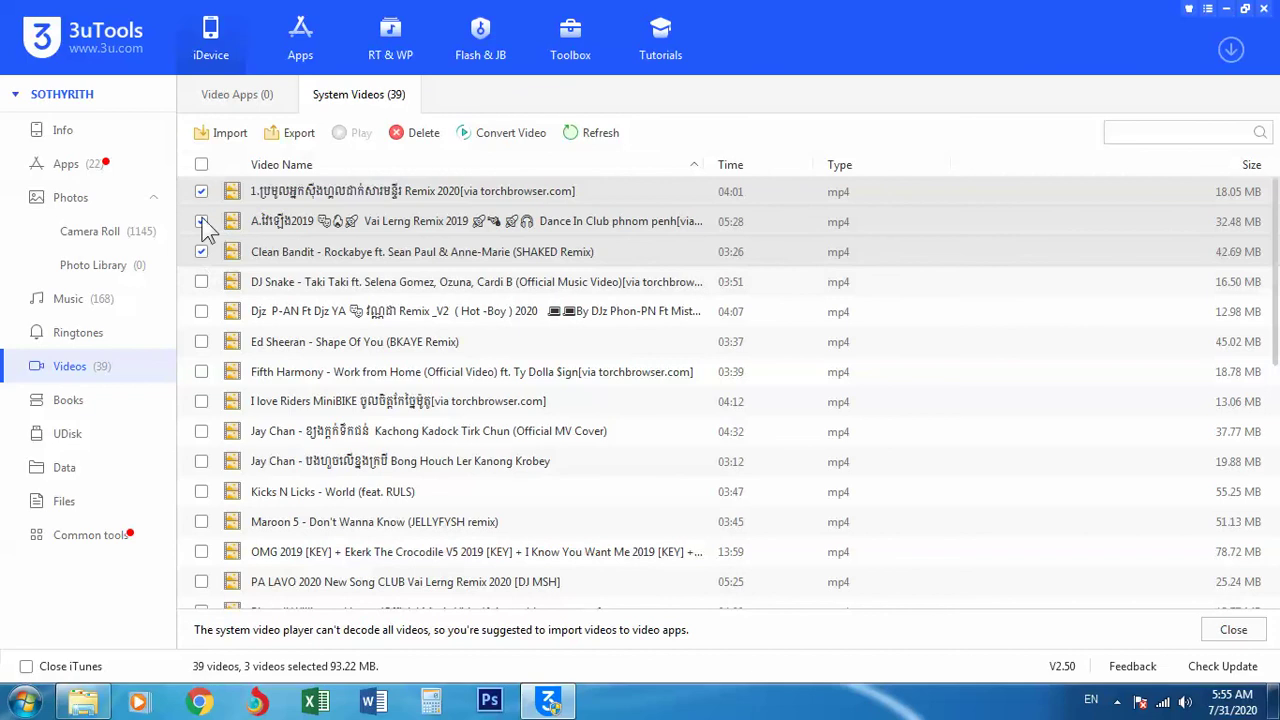
click(201, 221)
click(201, 251)
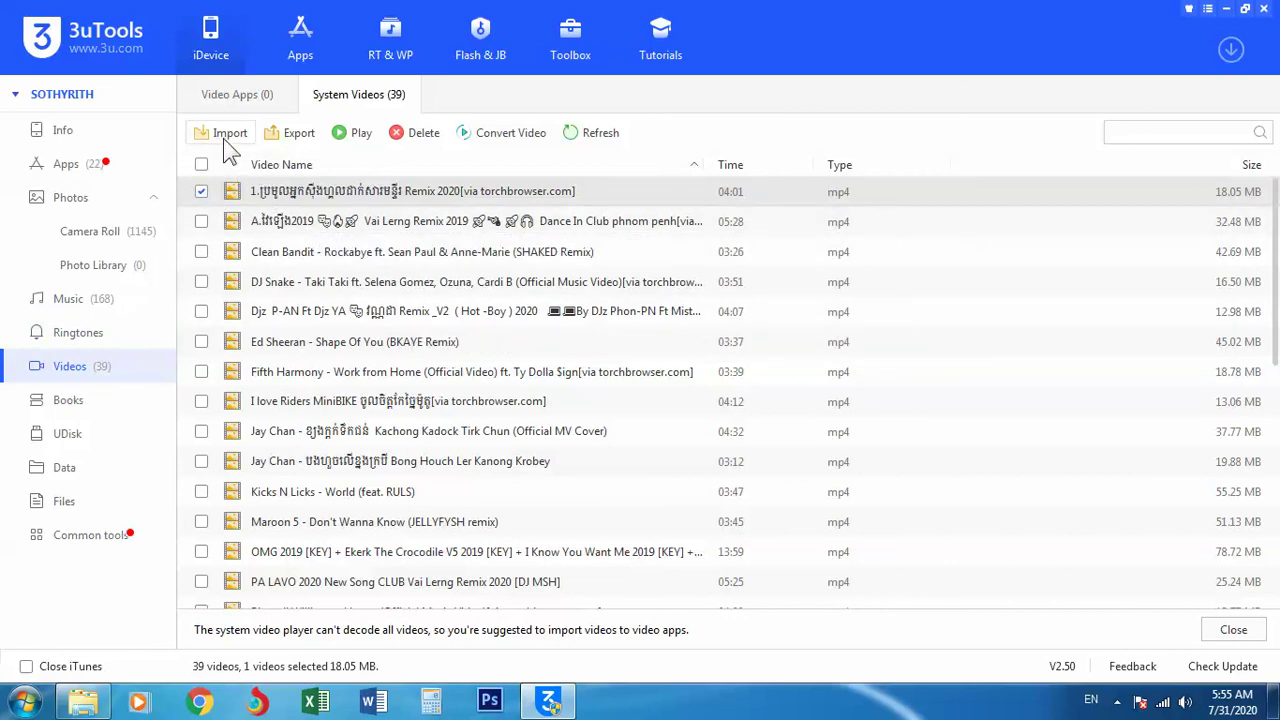
click(201, 191)
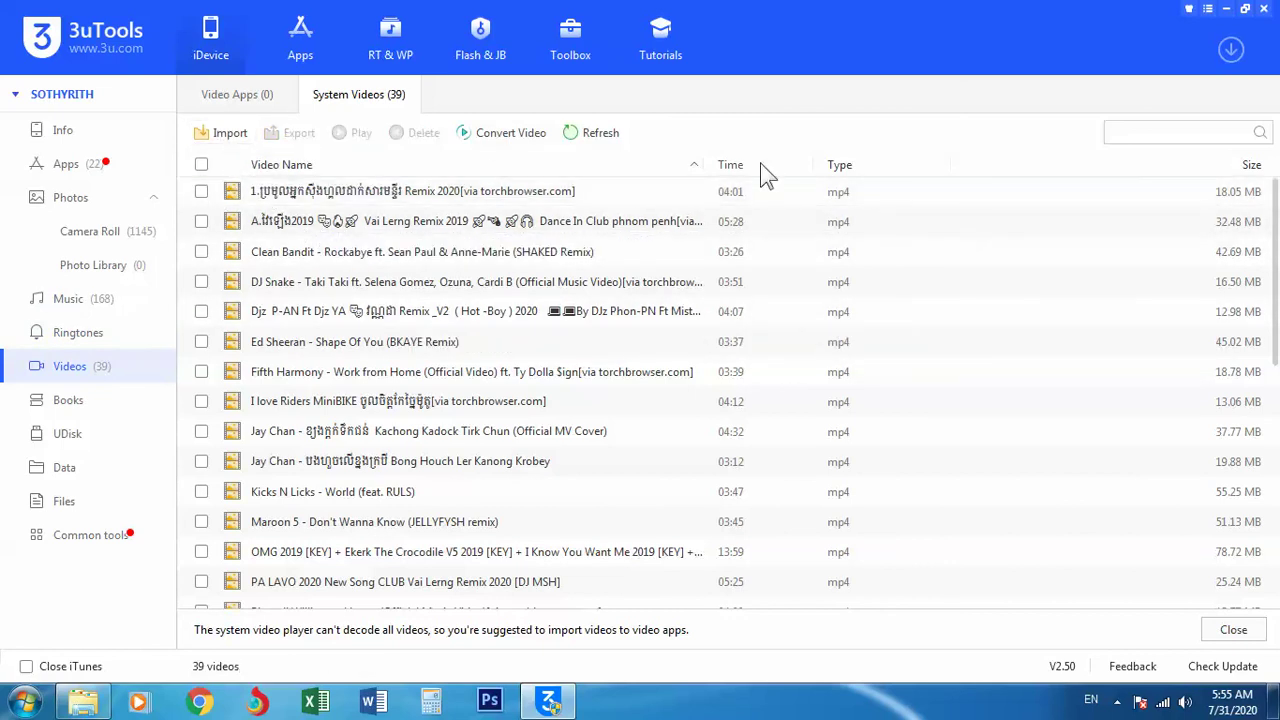